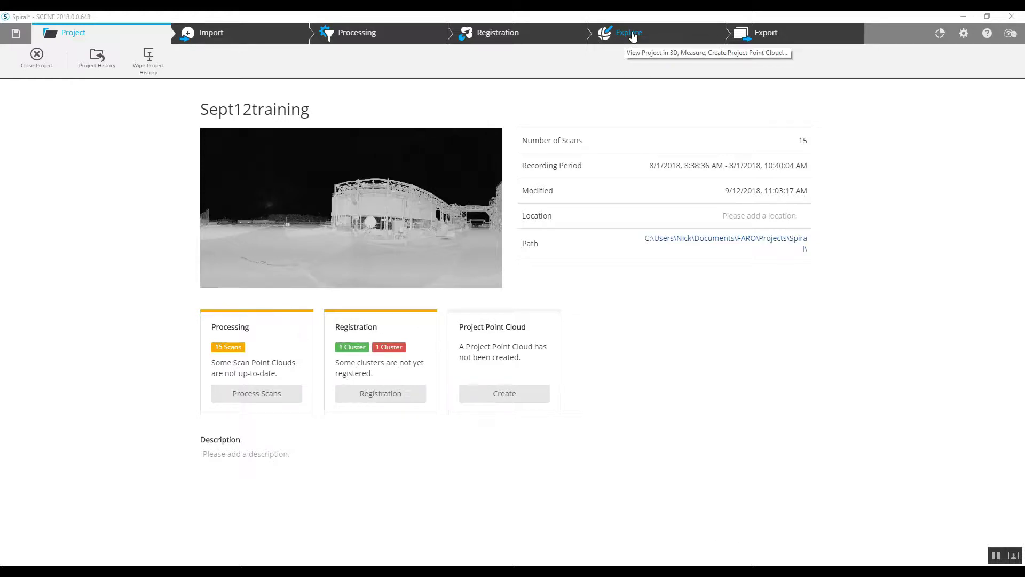
- Switch to Explore, collapse AutoCluster in the Structure tree, and close the Sept12training 3D view
click(633, 35)
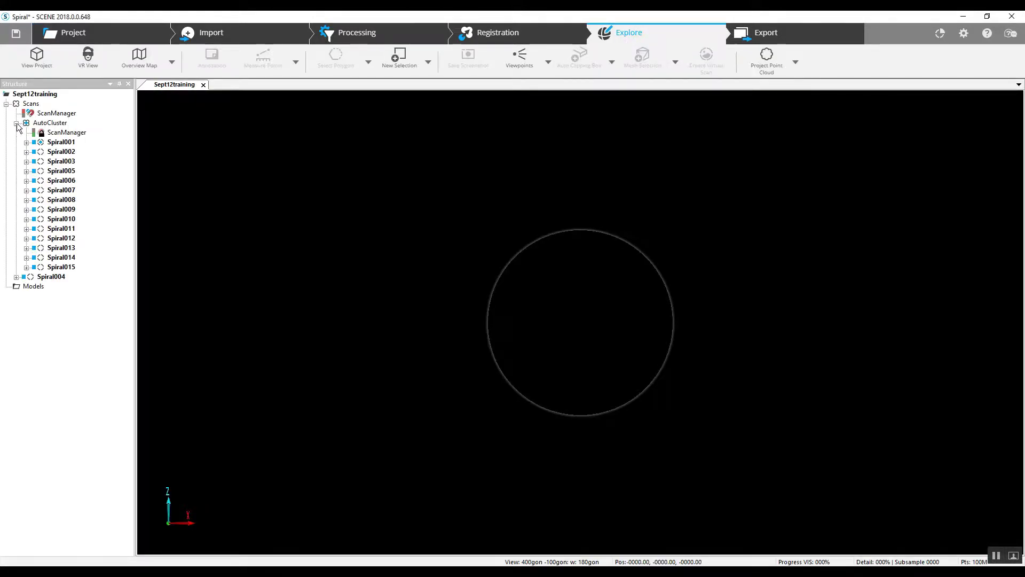
click(16, 124)
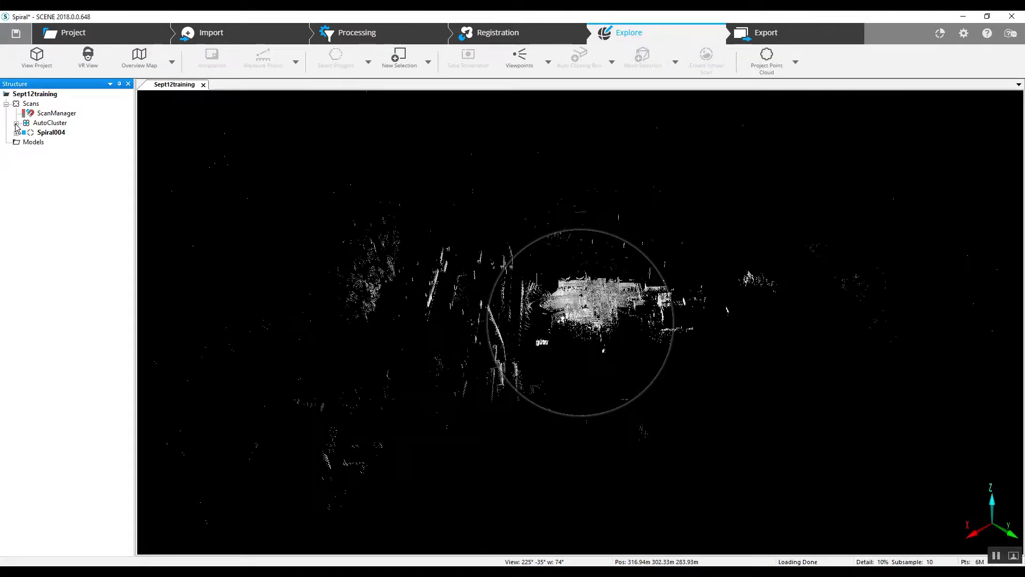
click(203, 85)
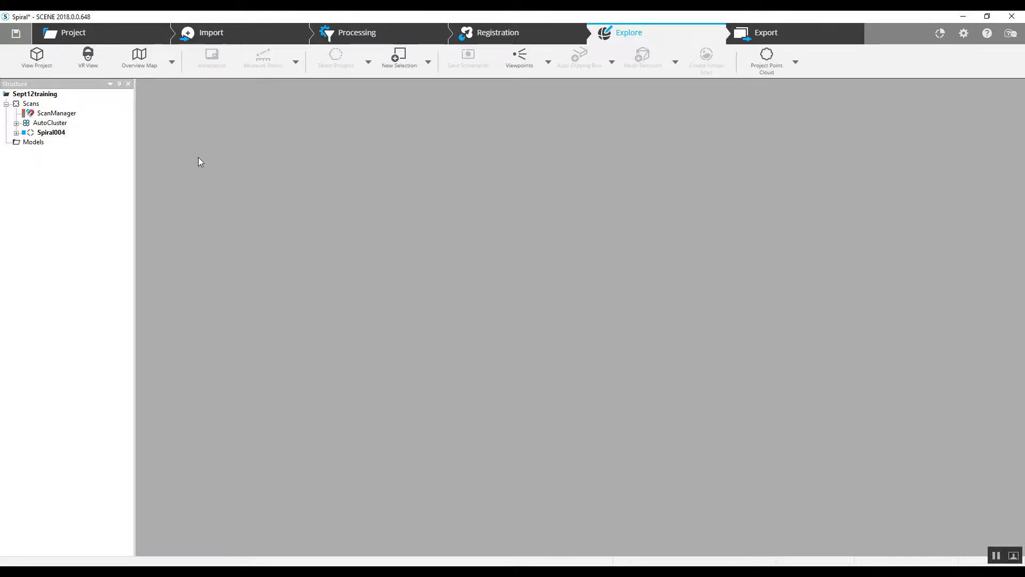
click(31, 104)
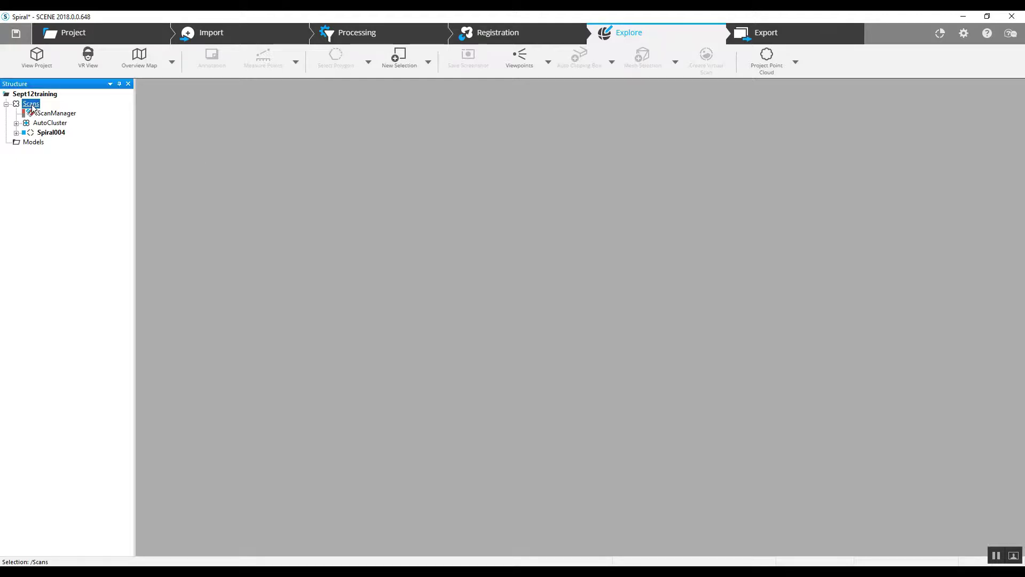
right_click(33, 107)
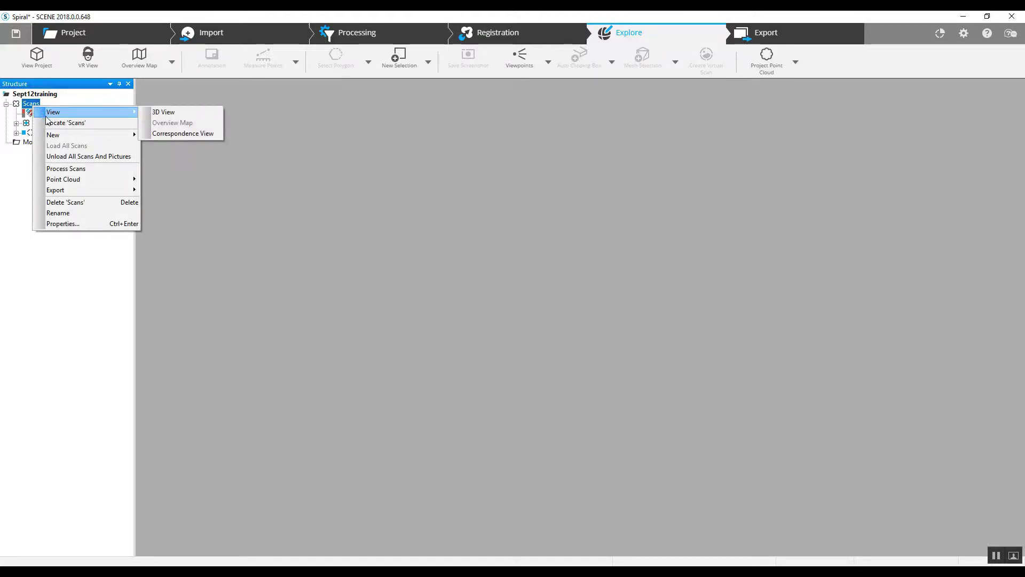
mouse_move(63, 136)
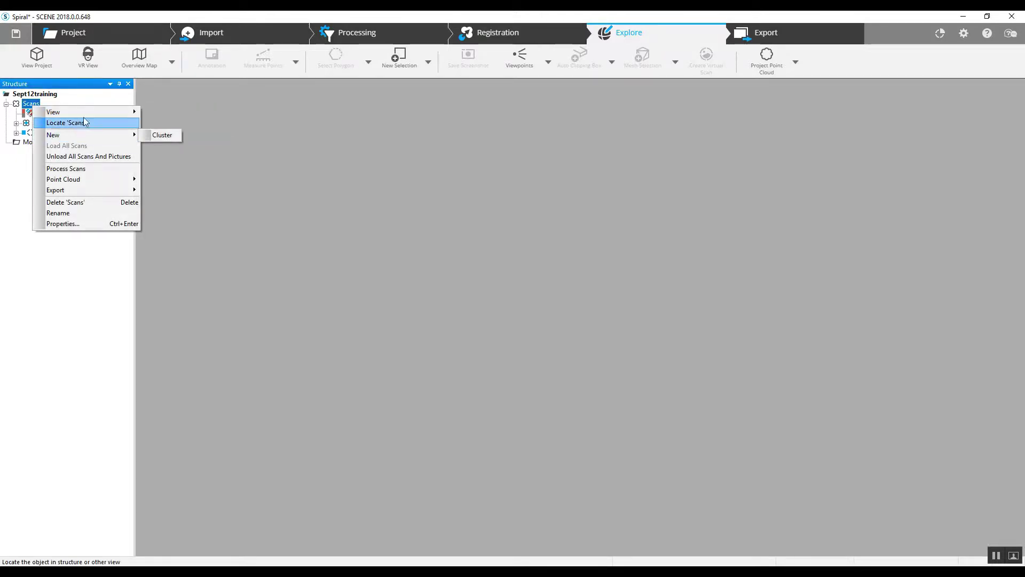
mouse_move(124, 113)
click(162, 133)
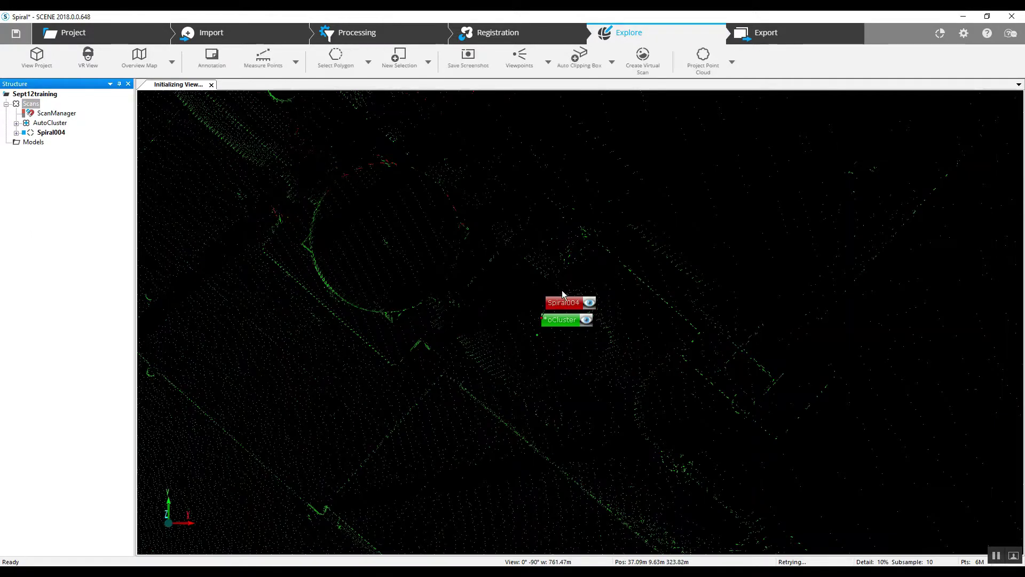
scroll(557, 377, up, 10)
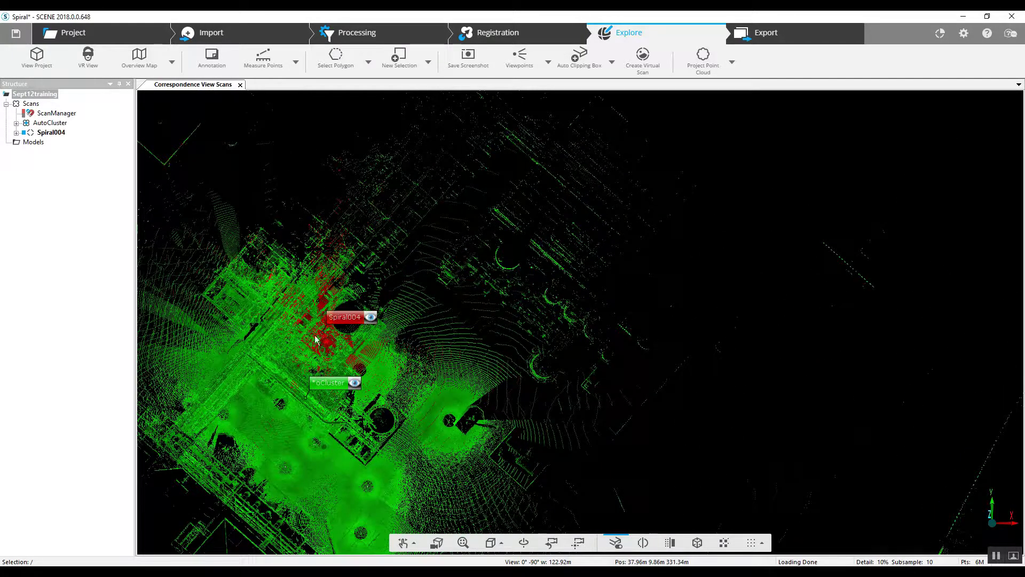
right_drag(401, 287, 539, 279)
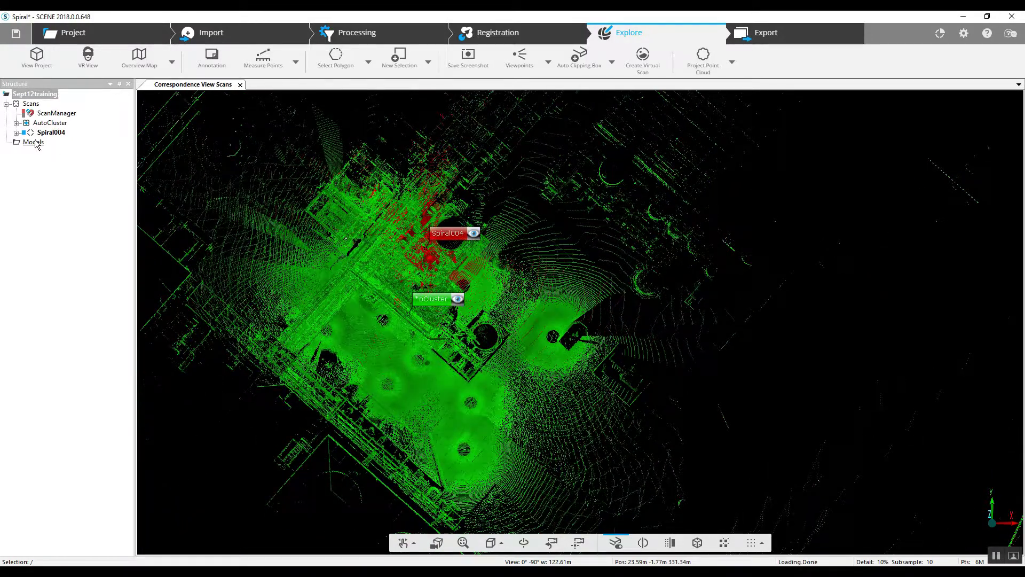
right_click(53, 115)
click(67, 119)
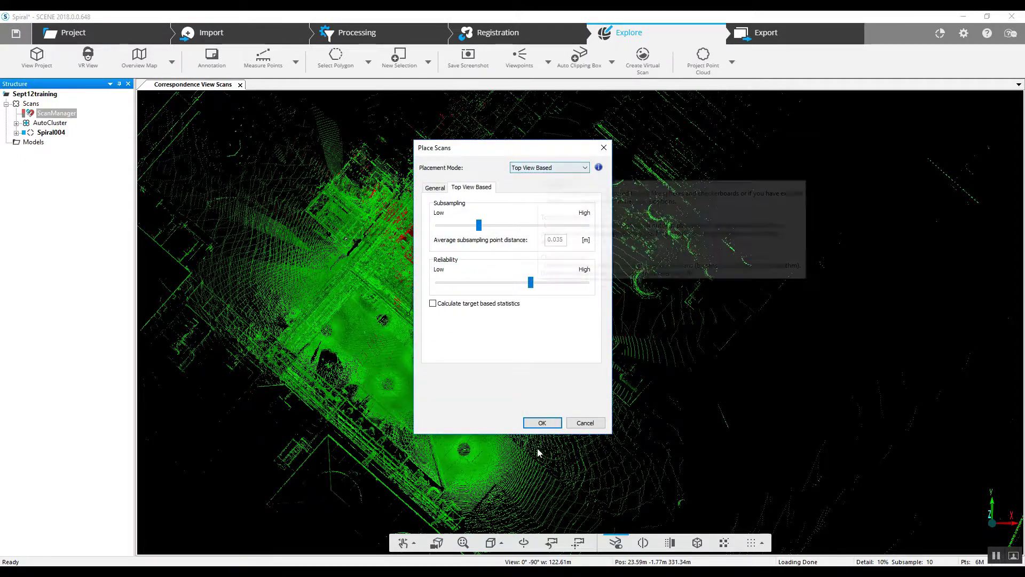
click(583, 423)
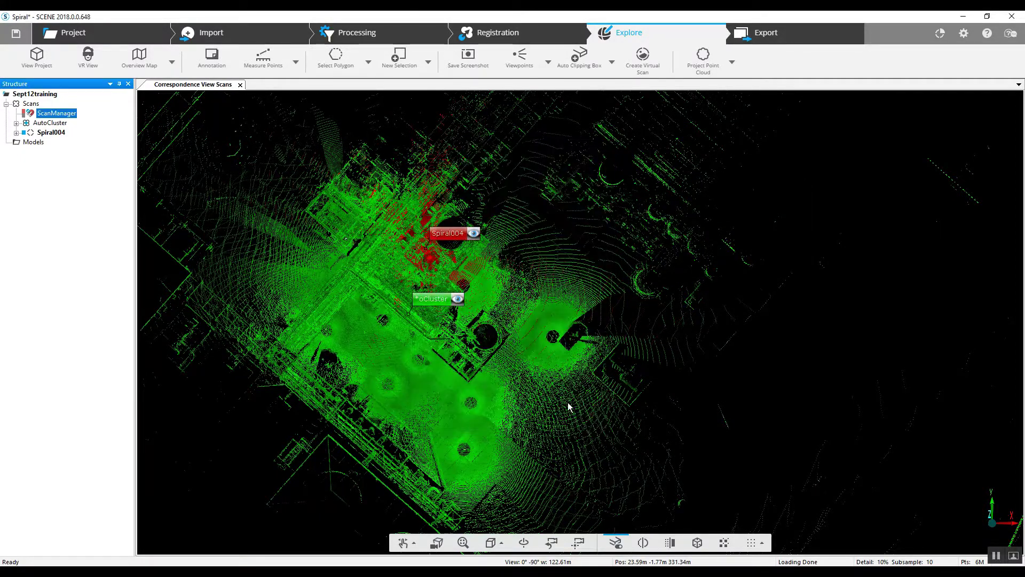
click(240, 85)
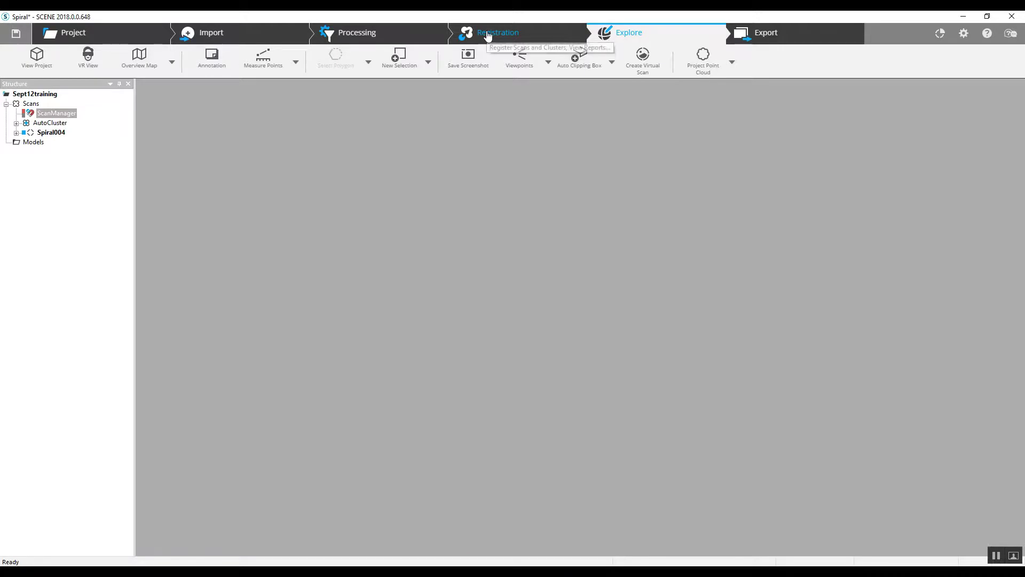
- From the Registration overview, start Perform Manual Registration on the Scans cluster
click(487, 33)
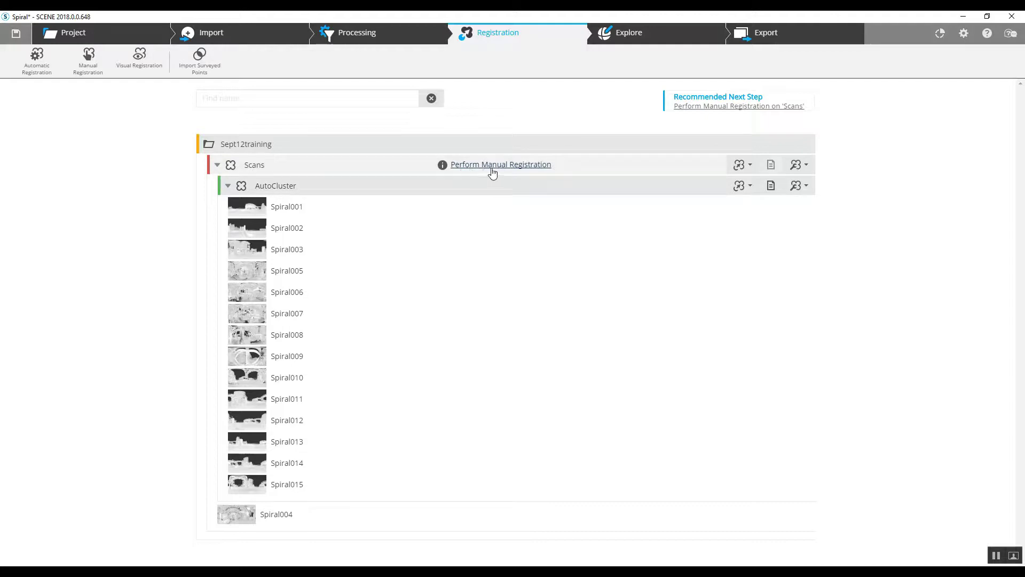
click(754, 167)
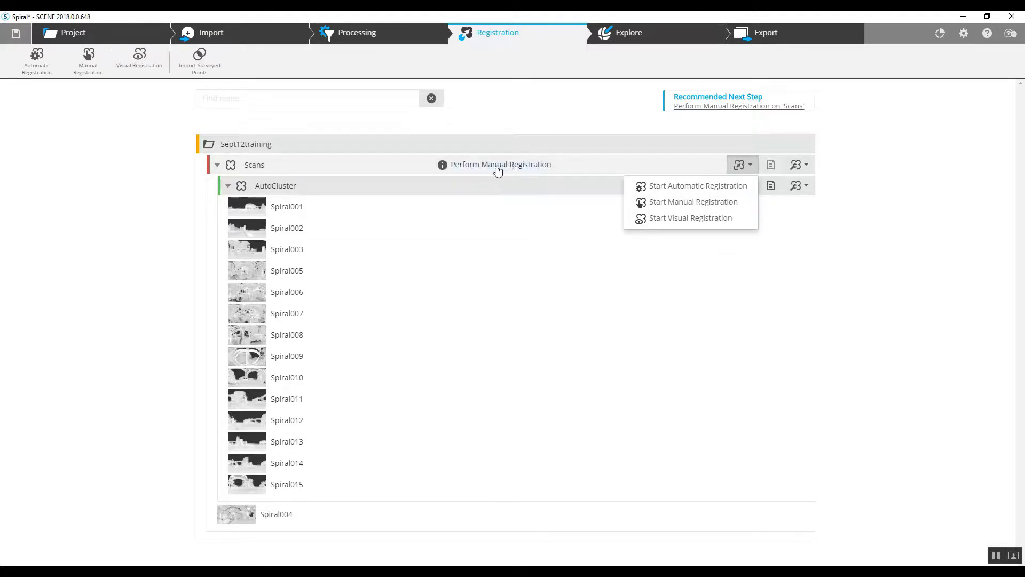
click(480, 167)
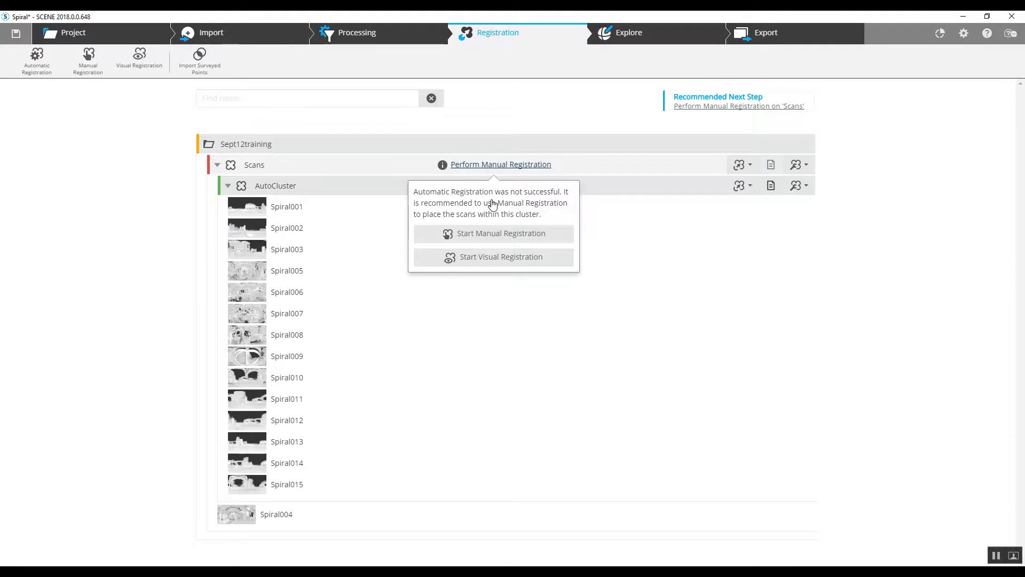
click(493, 235)
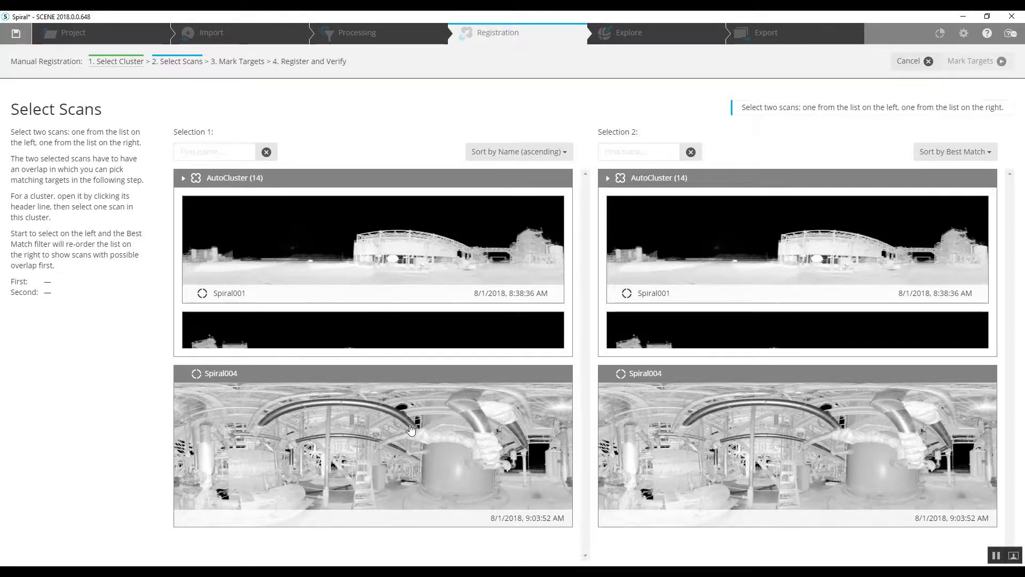
- Choose Spiral004 on the left and Spiral003 from AutoCluster on the right, then proceed to Mark Targets
click(310, 416)
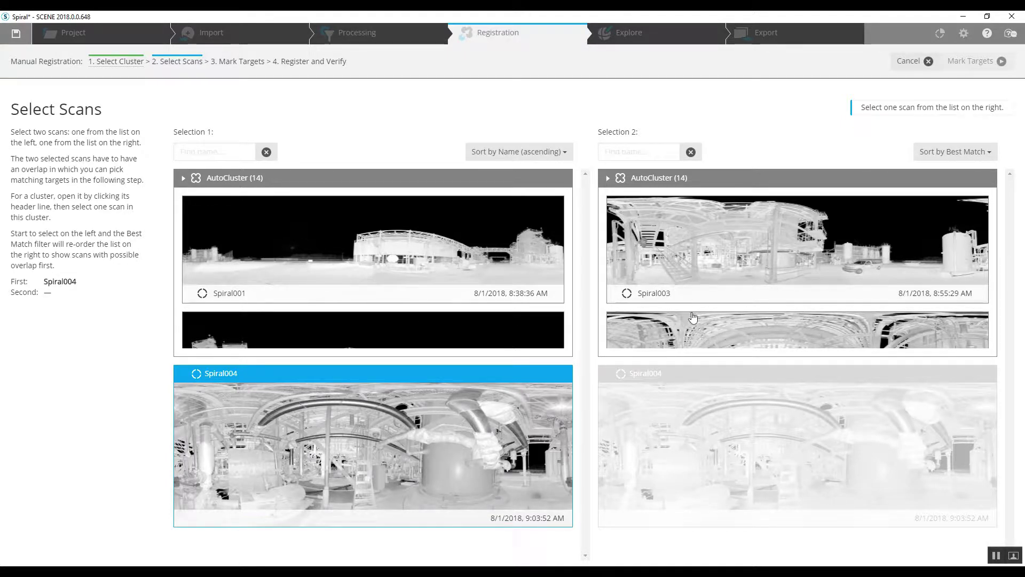
click(773, 331)
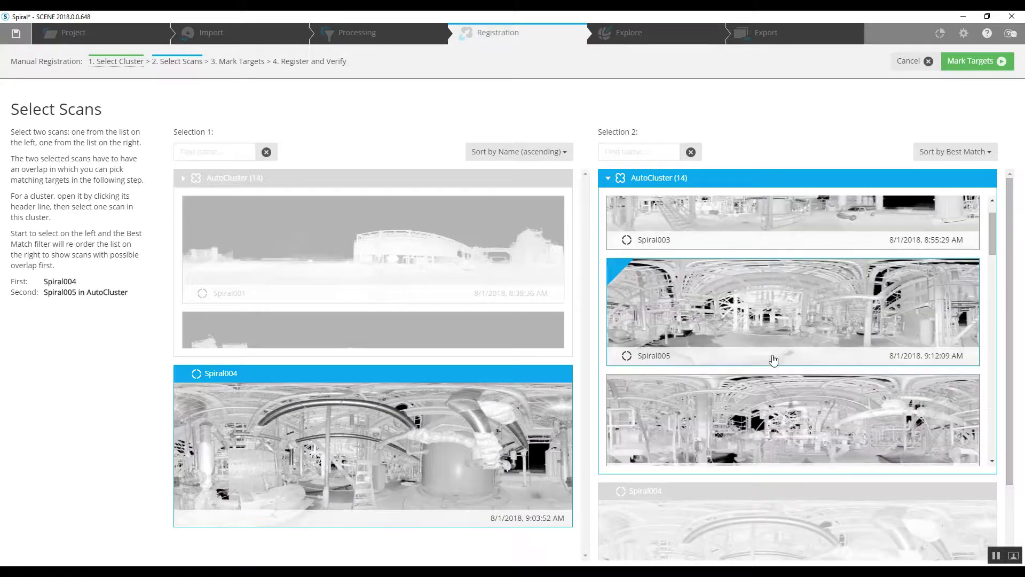
scroll(773, 360, down, 4)
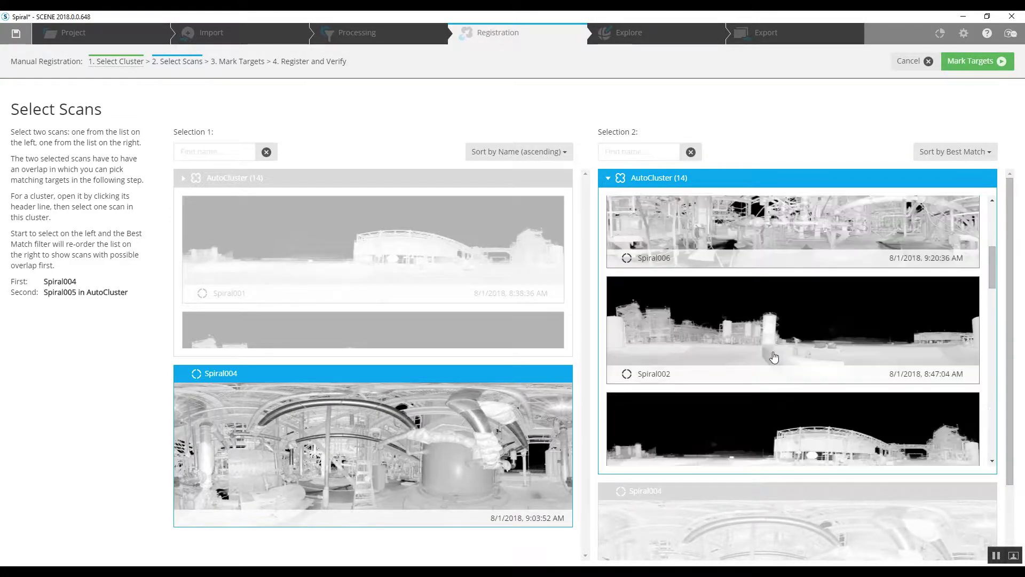
scroll(775, 357, down, 5)
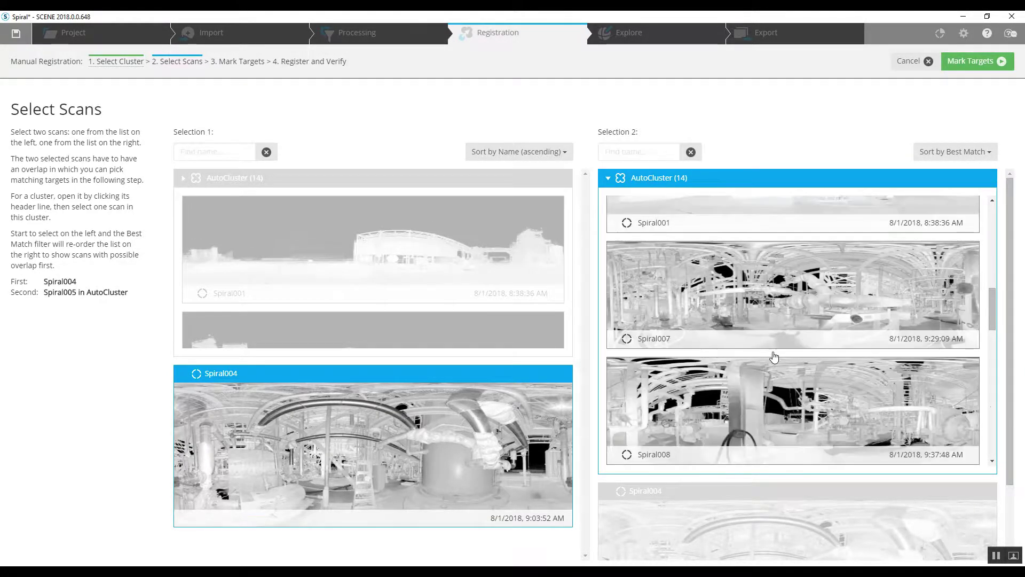
scroll(775, 357, down, 3)
scroll(774, 357, up, 8)
scroll(775, 357, up, 2)
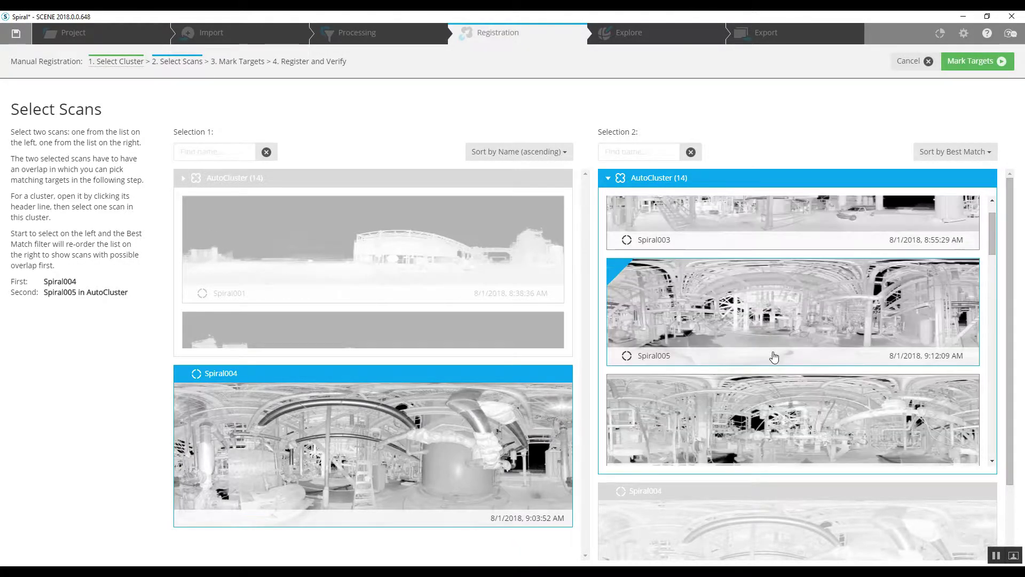
click(718, 256)
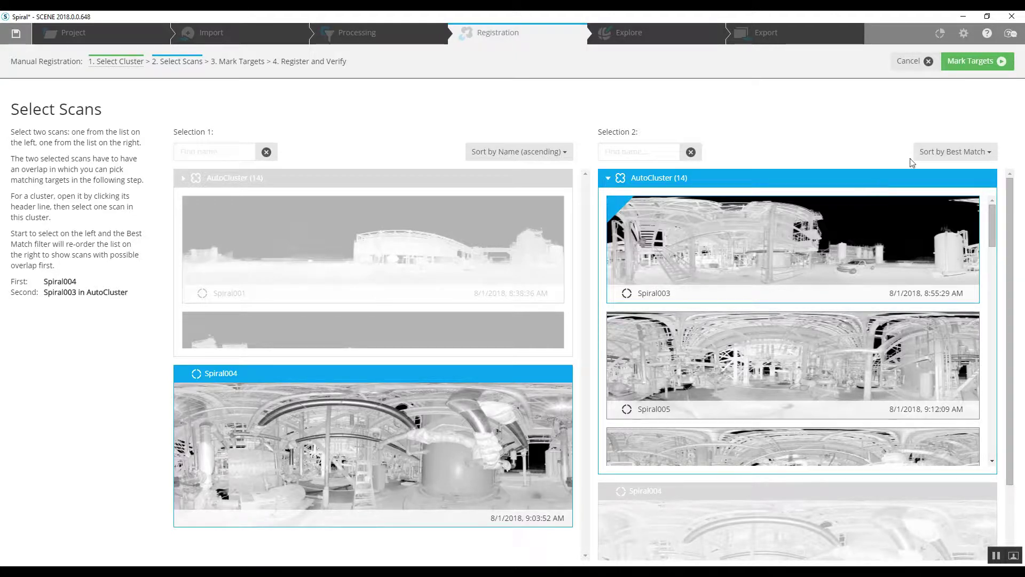
click(958, 63)
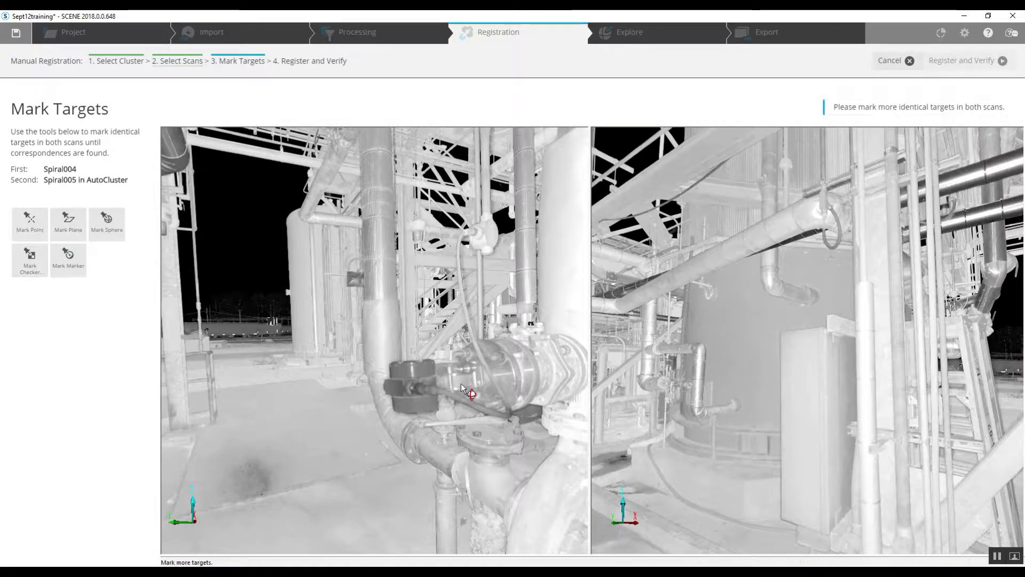
- Rotate both scan views to search for shared features like the pump, ladder and pipes
drag(480, 386, 435, 368)
drag(732, 374, 842, 377)
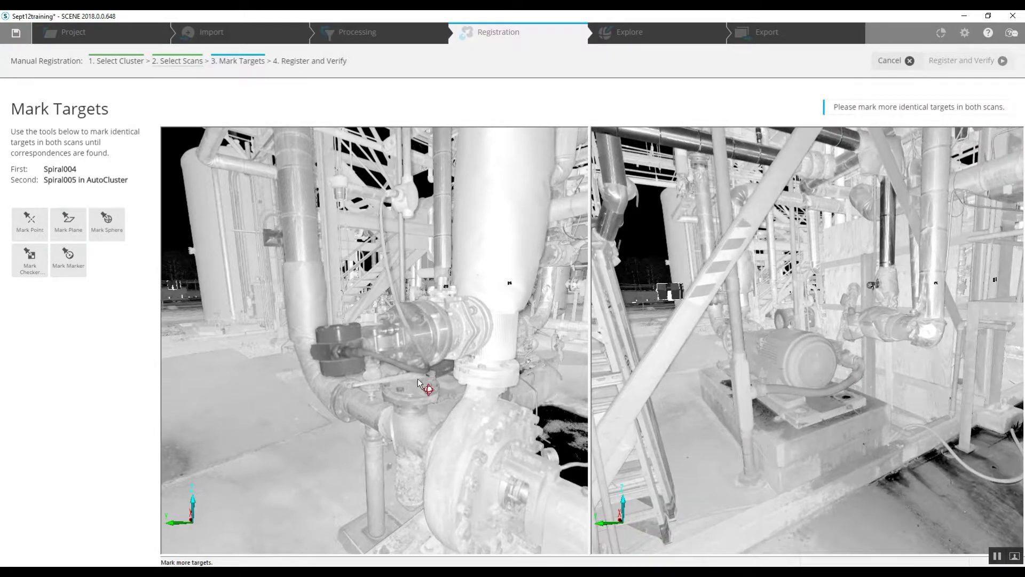
drag(423, 384, 713, 366)
drag(781, 351, 708, 357)
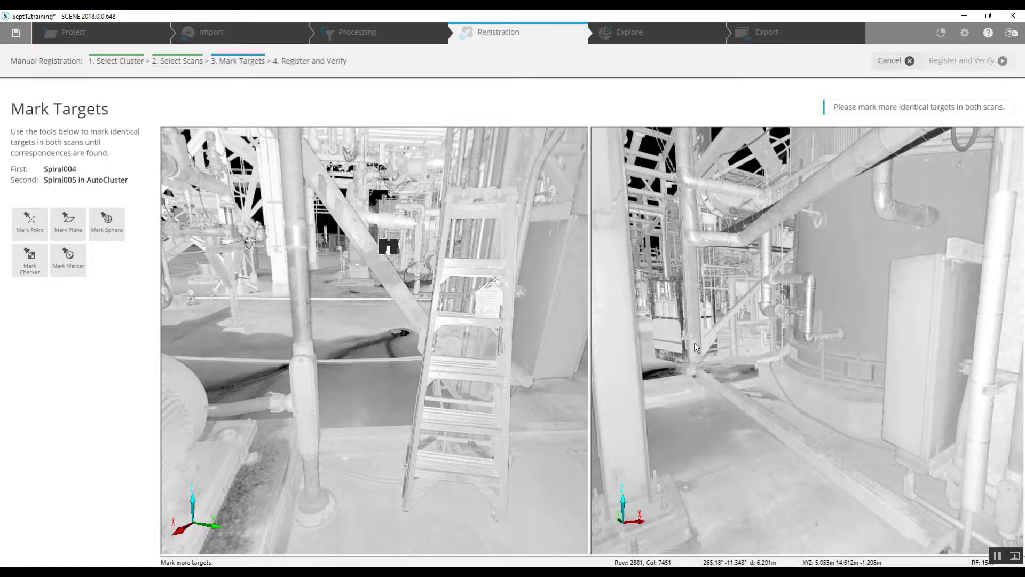
drag(694, 342, 804, 345)
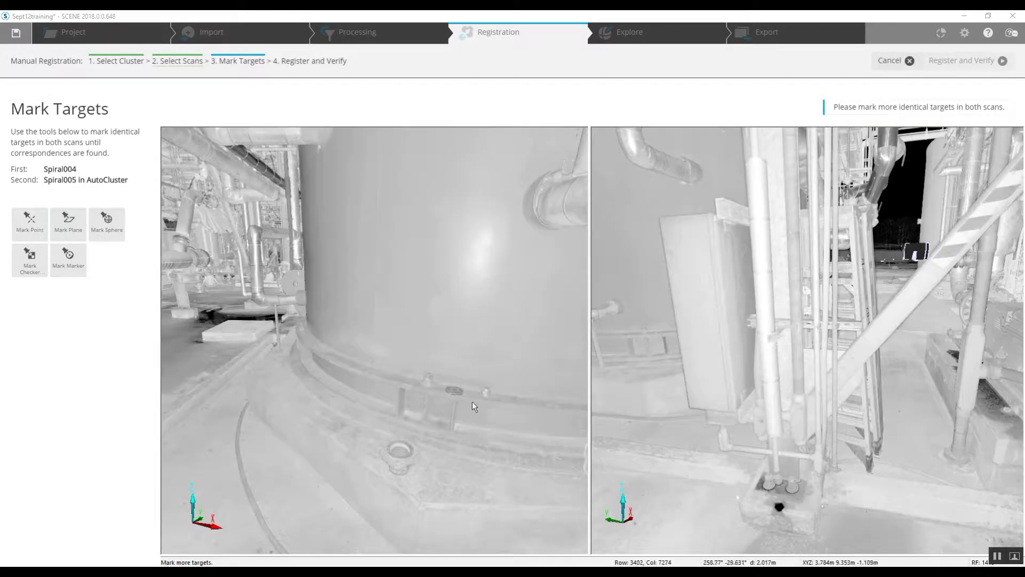
mouse_move(472, 402)
mouse_down()
mouse_move(524, 387)
mouse_move(456, 394)
mouse_move(483, 400)
mouse_up()
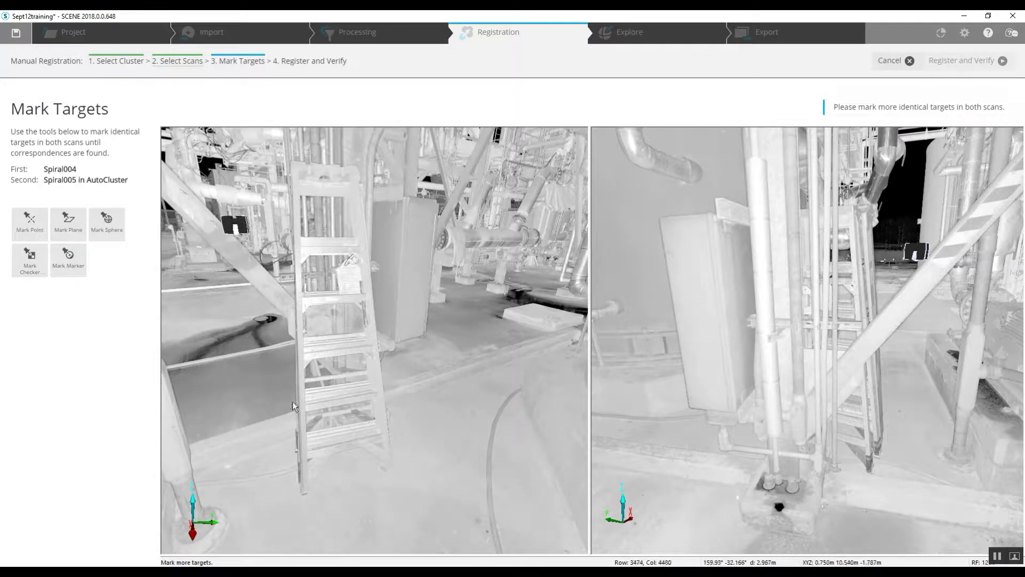
drag(880, 270, 770, 272)
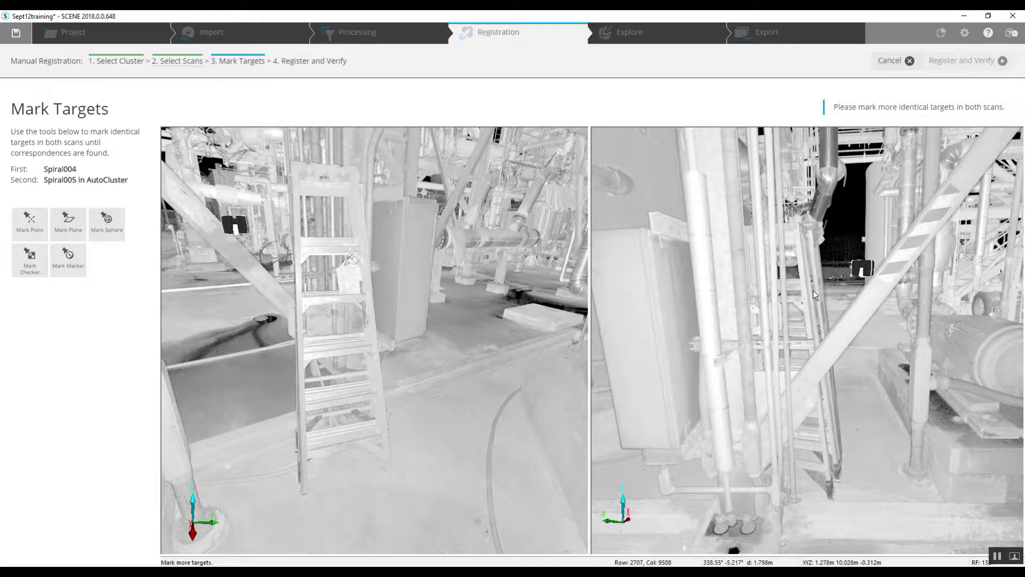
drag(816, 297, 833, 302)
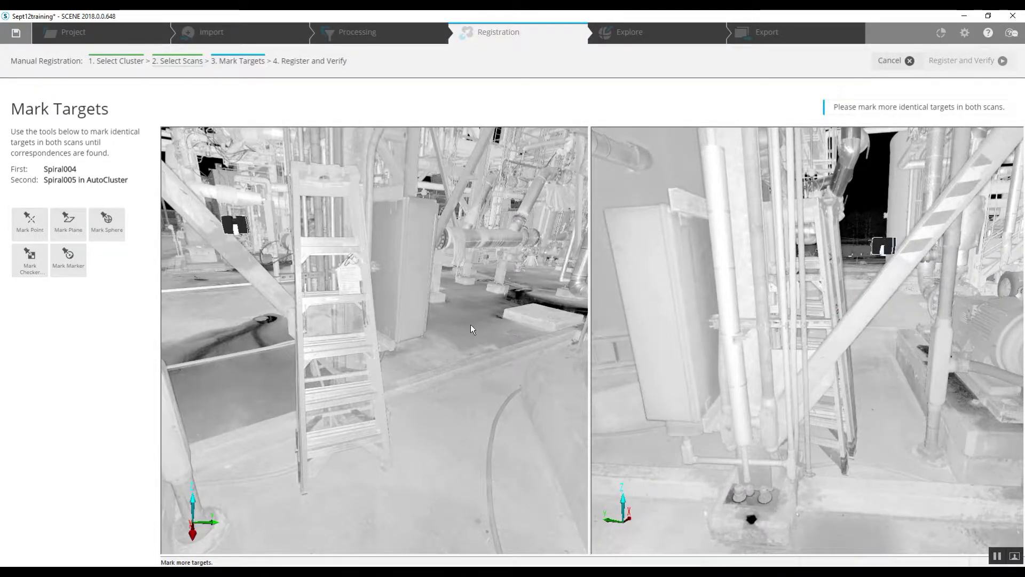
- Align Spiral004 and Spiral005 on the same tank, ladder and electrical cabinet
drag(470, 327, 464, 328)
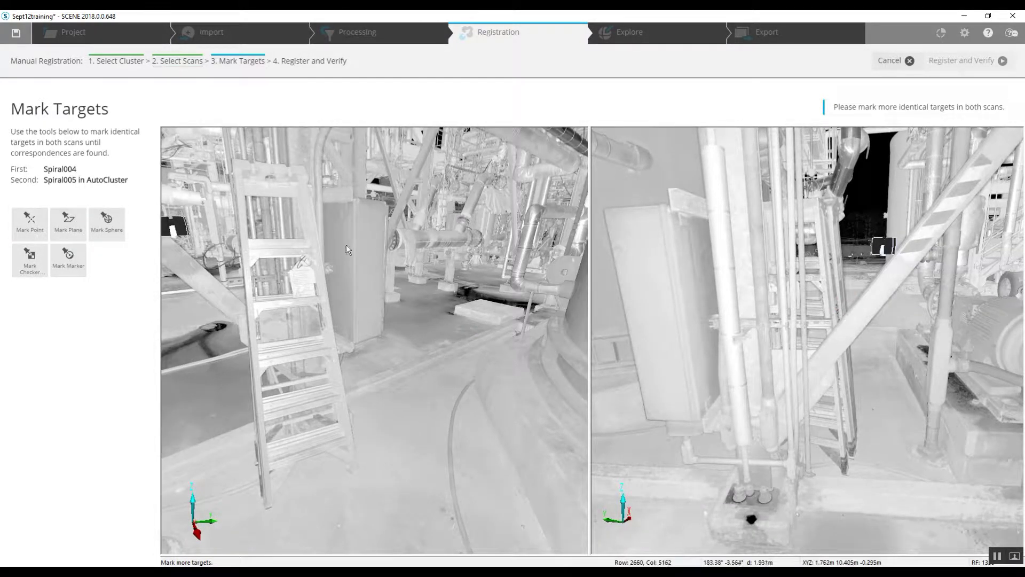
drag(476, 385, 447, 395)
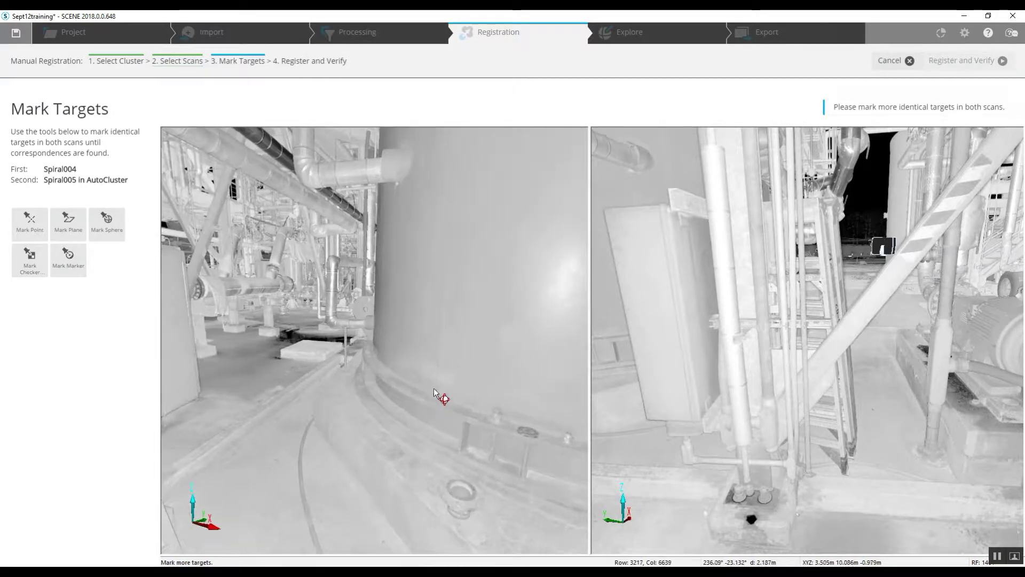
drag(645, 354, 699, 373)
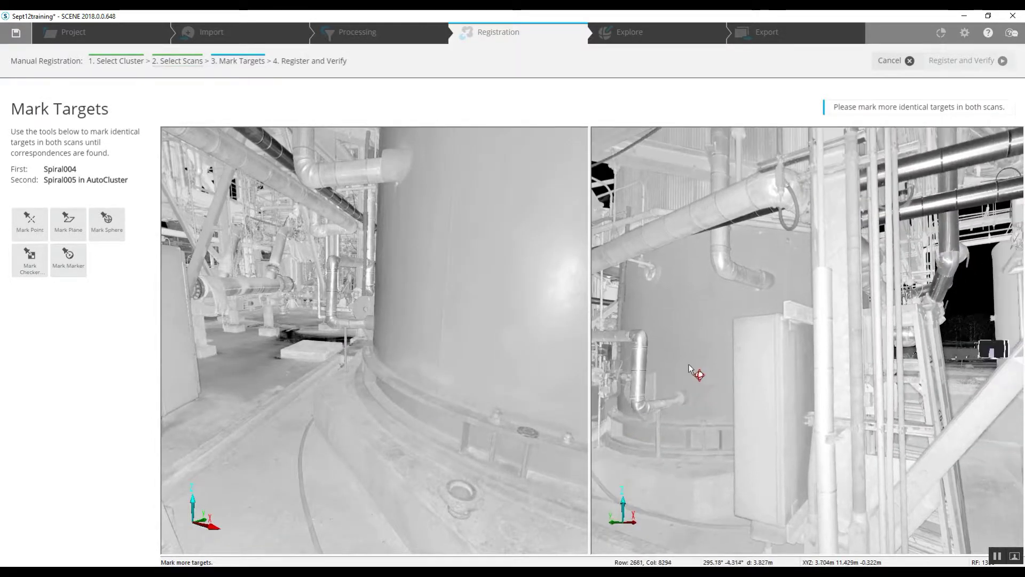
drag(406, 377, 451, 358)
drag(732, 316, 673, 299)
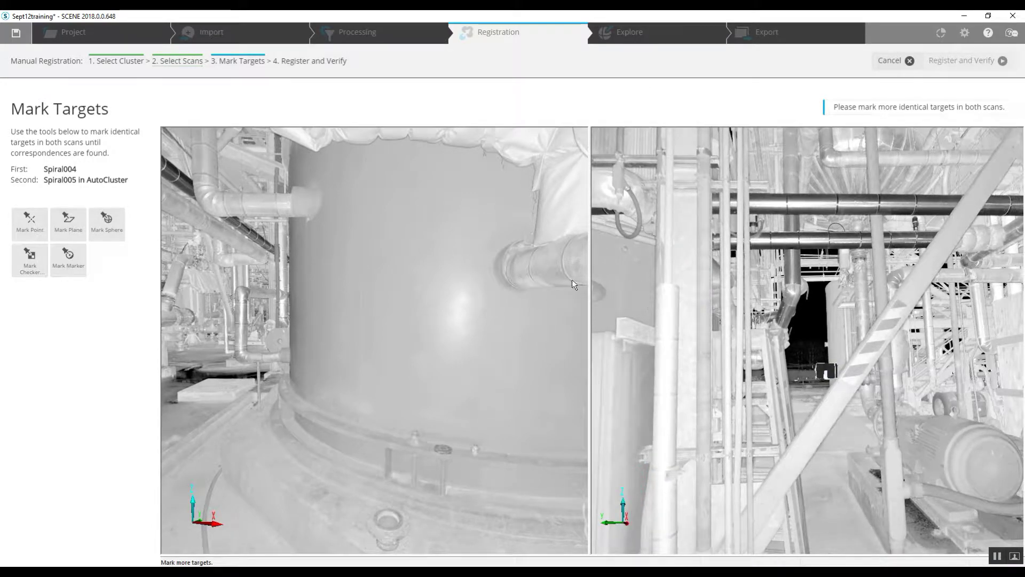
drag(423, 256, 485, 223)
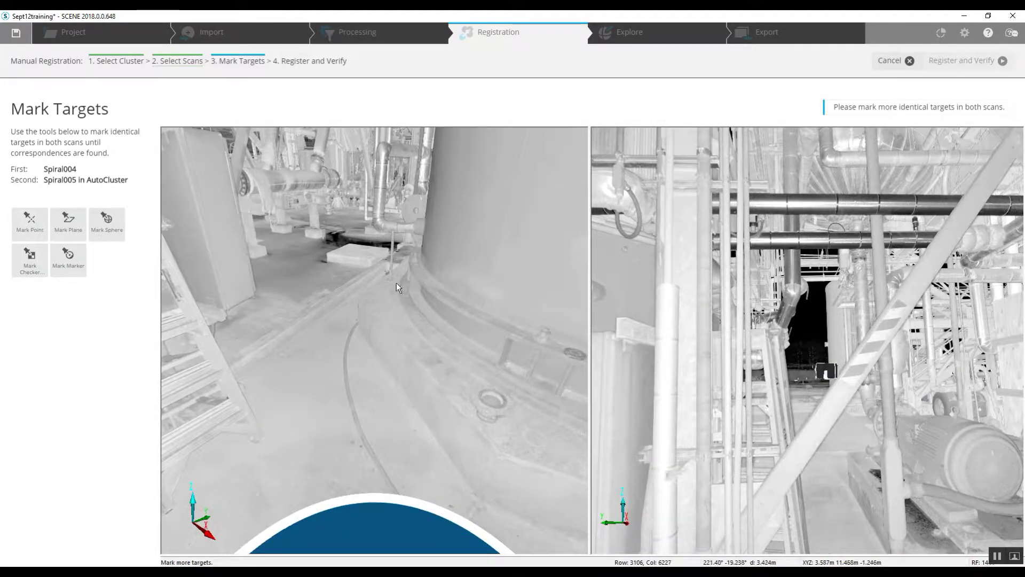
drag(399, 288, 422, 313)
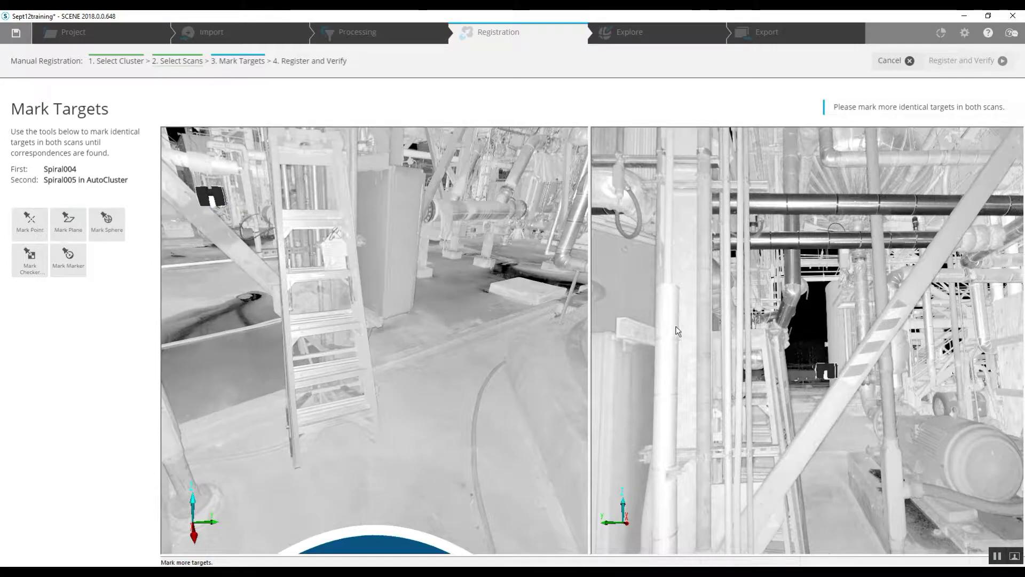
drag(675, 327, 688, 285)
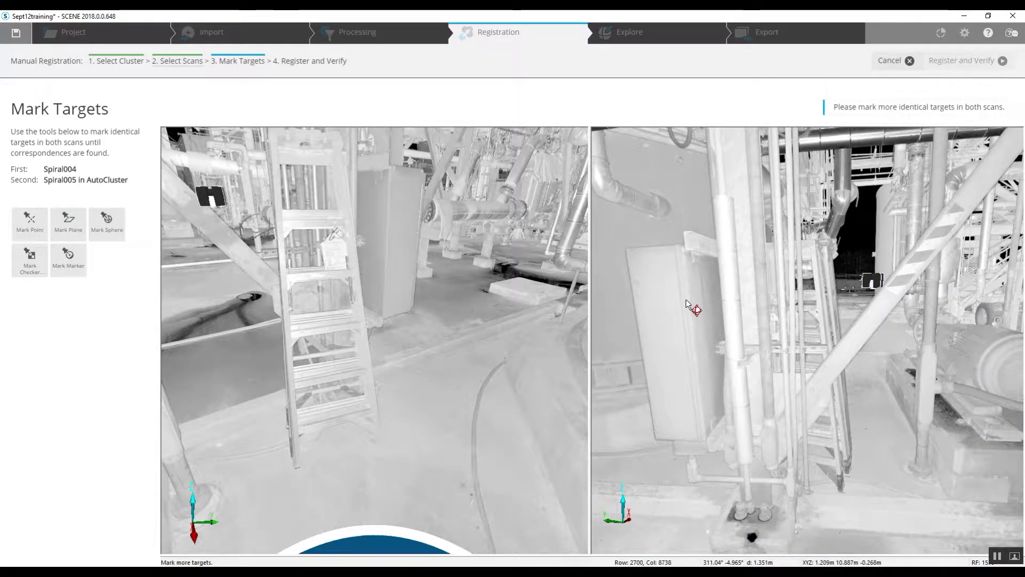
scroll(689, 305, up, 2)
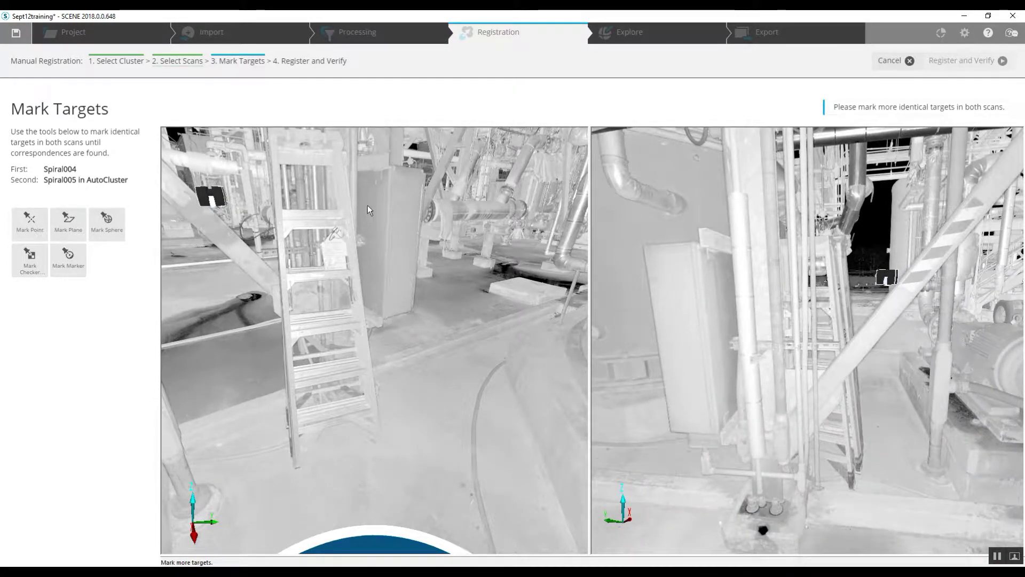
- Mark the electrical cabinet face as a plane target in Spiral004 and Spiral005
click(68, 223)
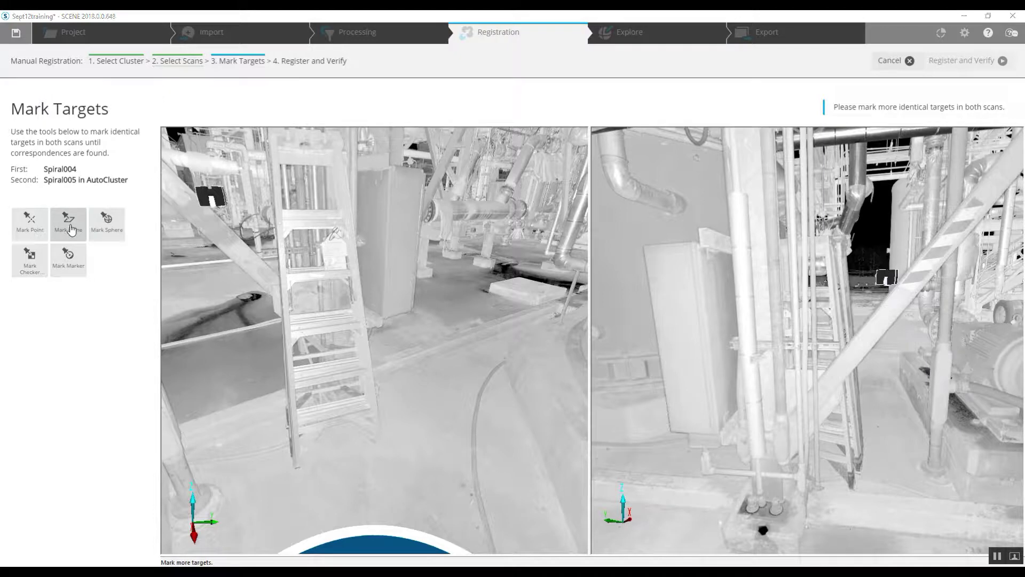
click(376, 219)
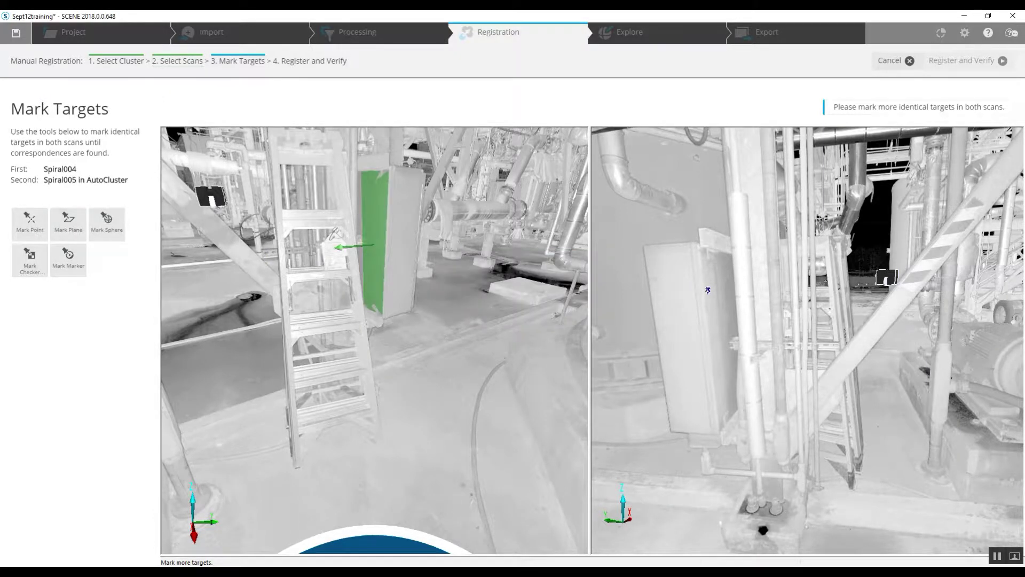
click(736, 384)
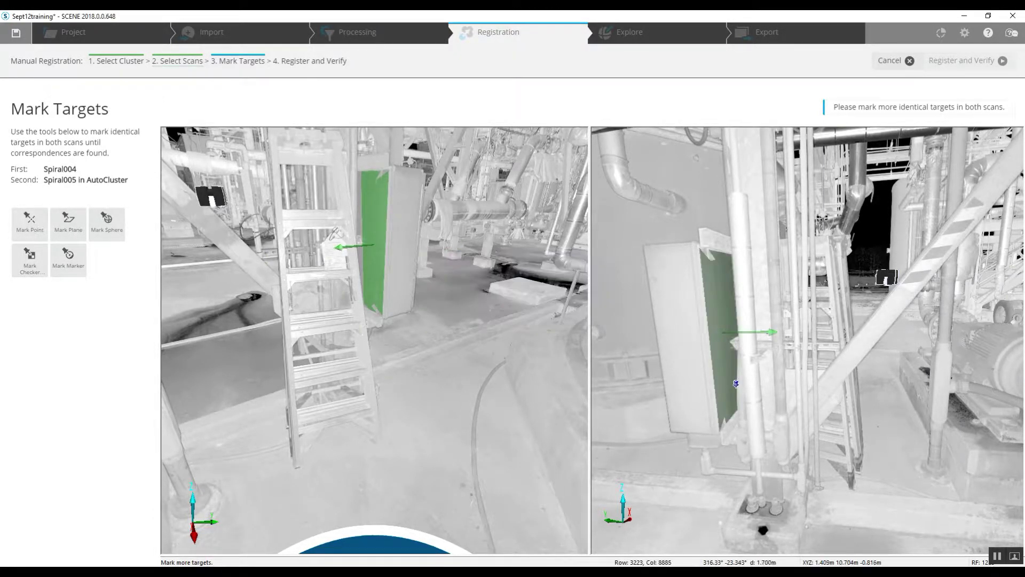
- Mark a matching floor-strip plane in both scans, then turn both views toward the pump motor
drag(677, 412, 689, 407)
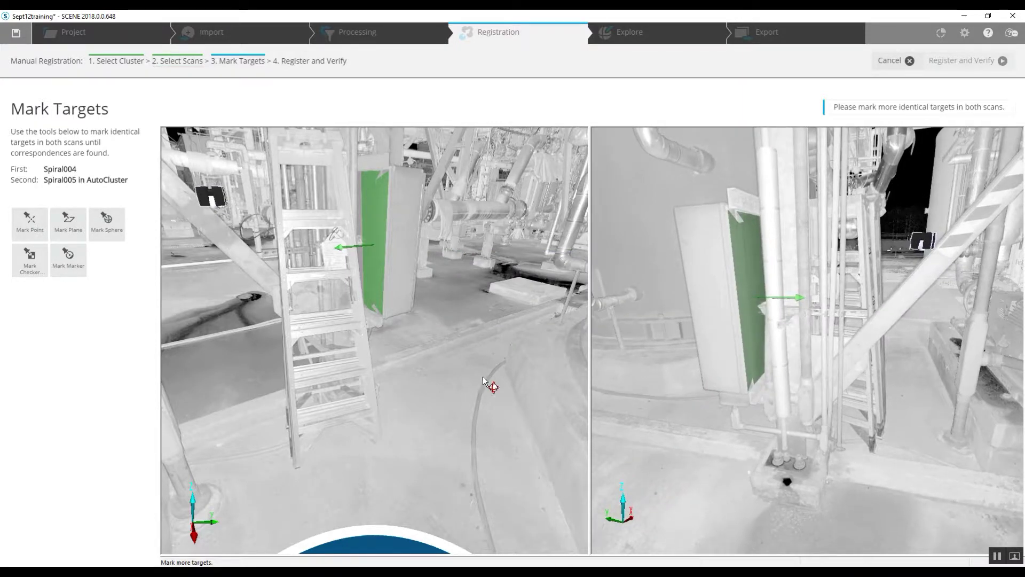
drag(484, 381, 467, 355)
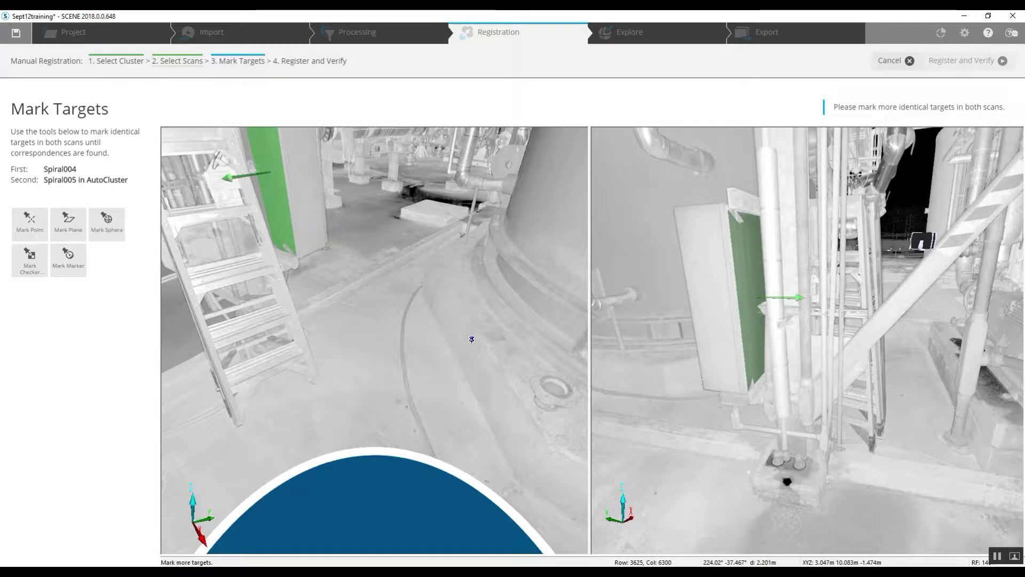
click(471, 338)
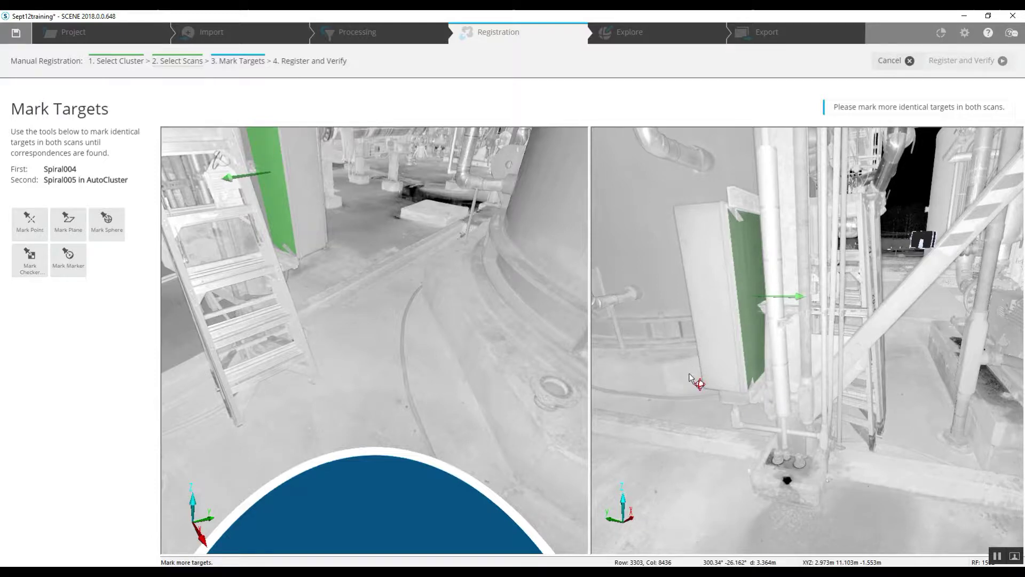
click(686, 381)
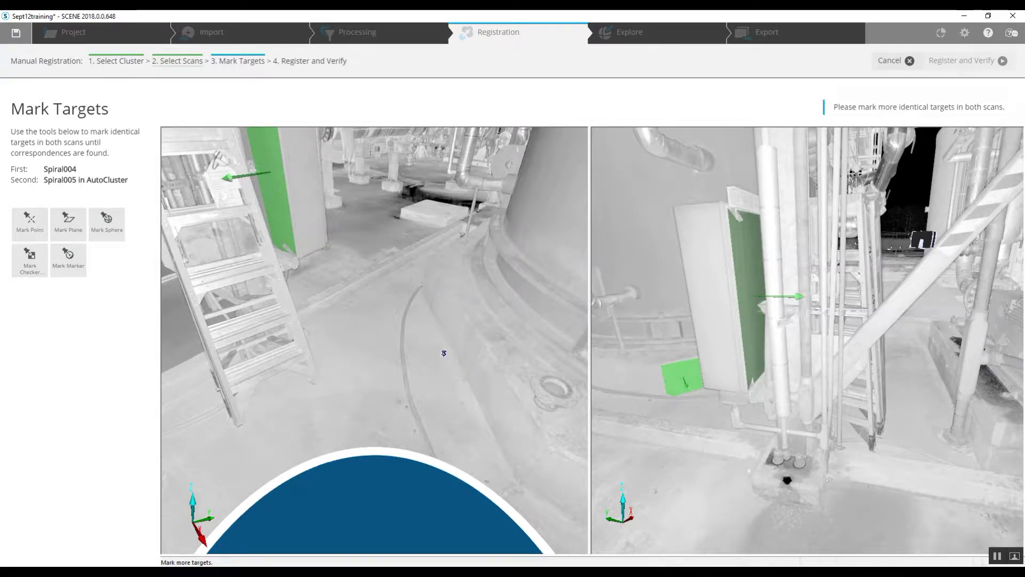
click(601, 394)
click(437, 288)
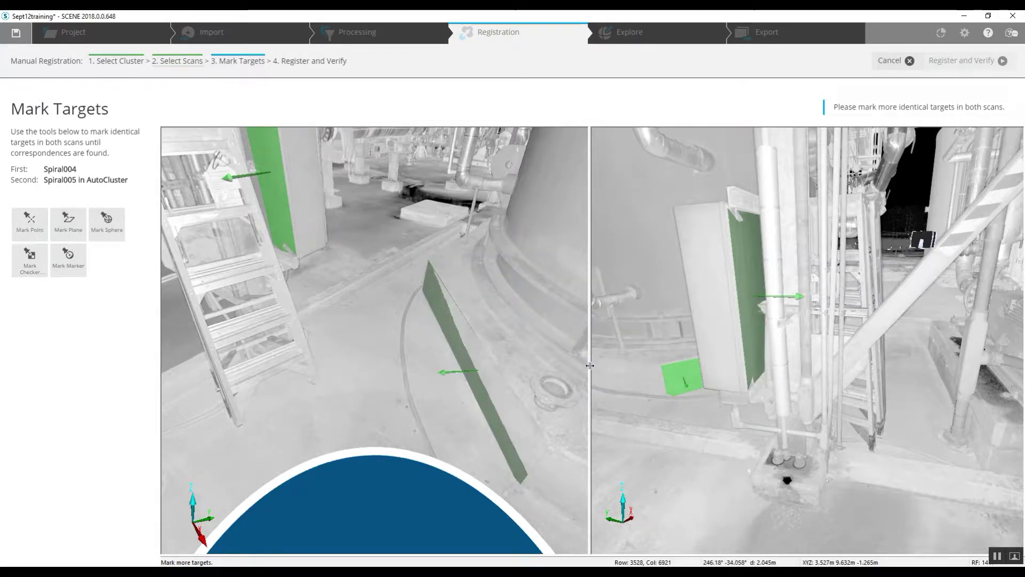
drag(678, 362, 749, 340)
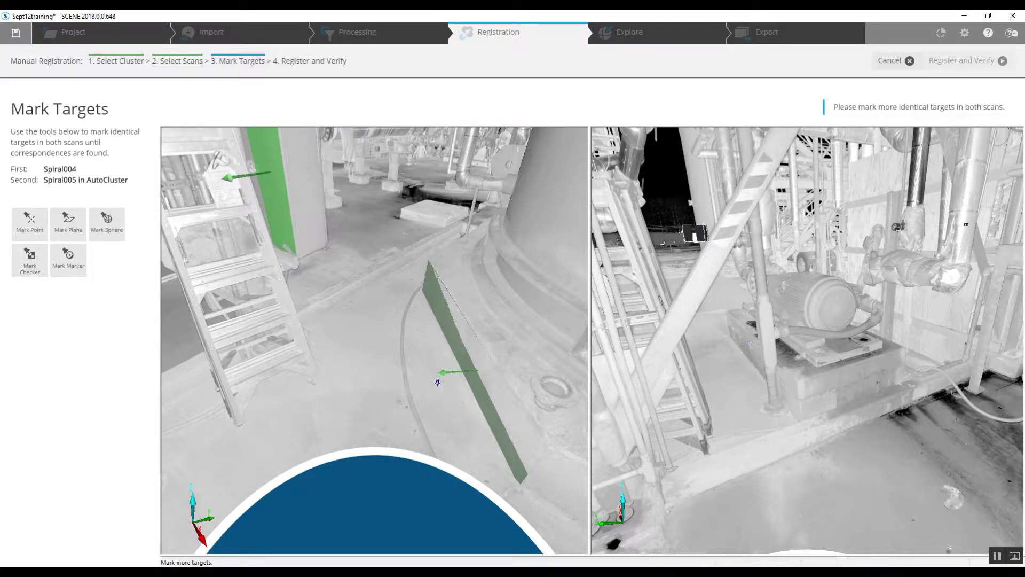
drag(427, 381, 524, 361)
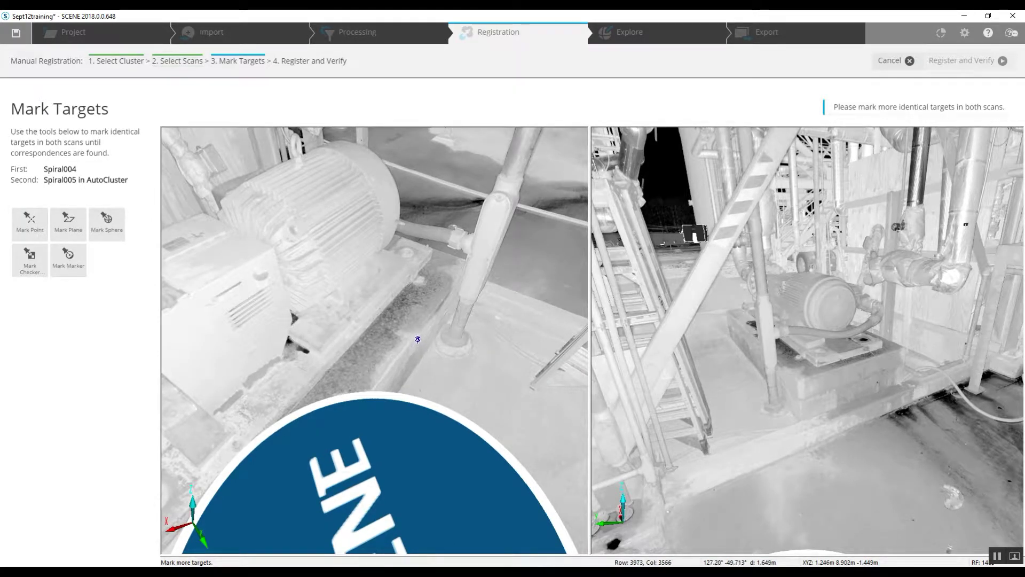
- Mark the floor beside the motor base and the motor base top as planes in both scans
click(433, 352)
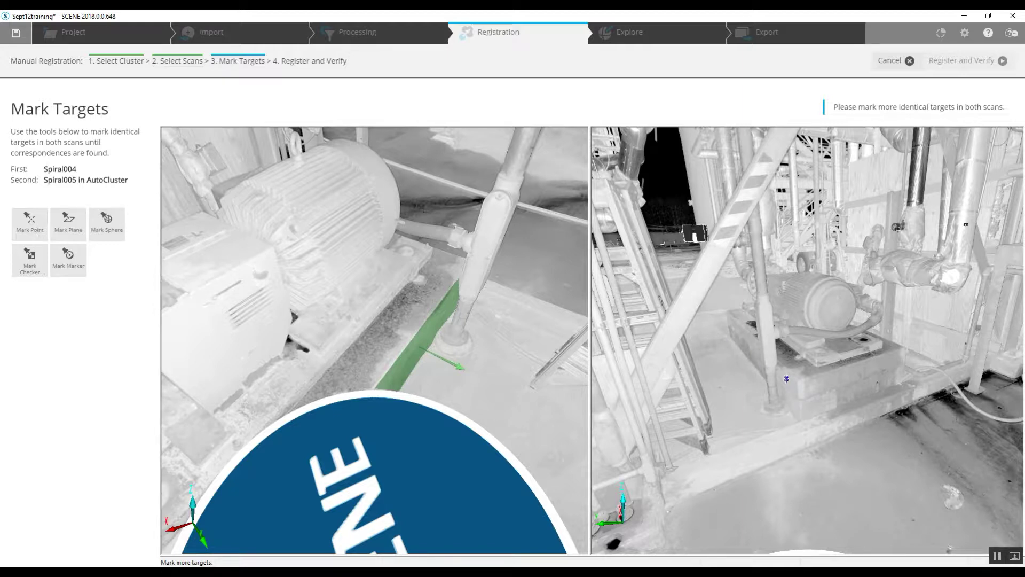
click(752, 356)
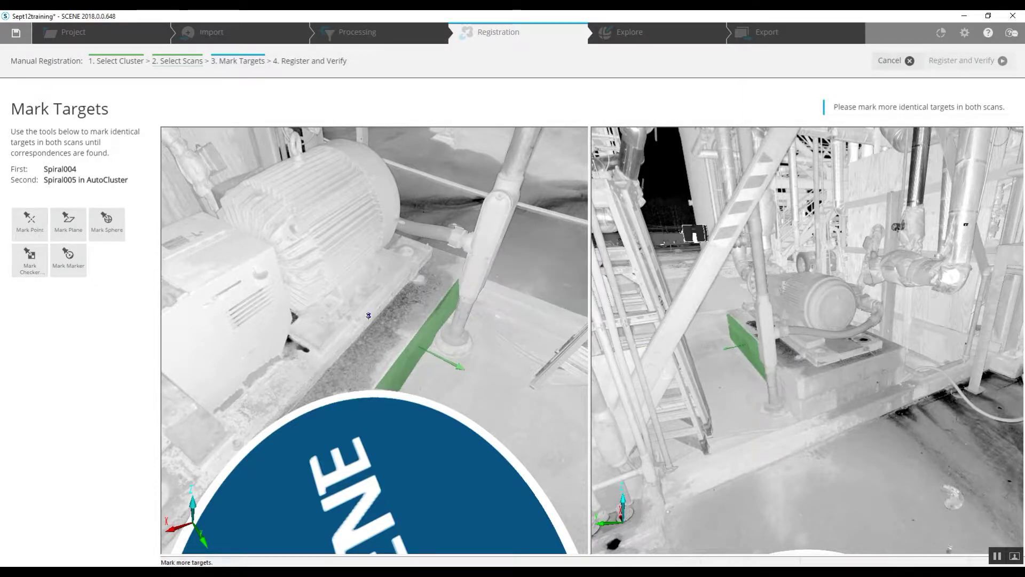
click(430, 294)
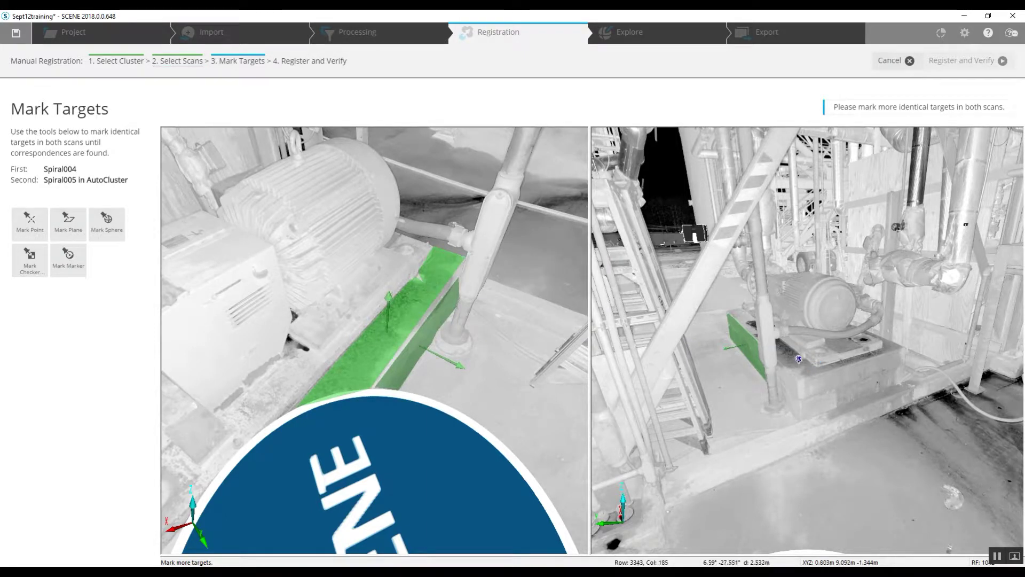
click(796, 367)
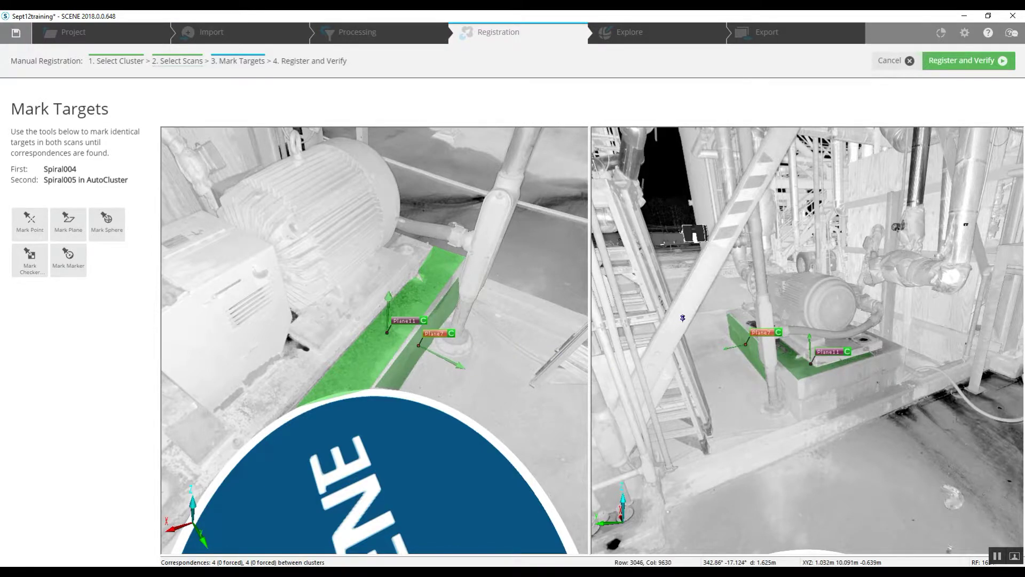
drag(780, 369, 738, 350)
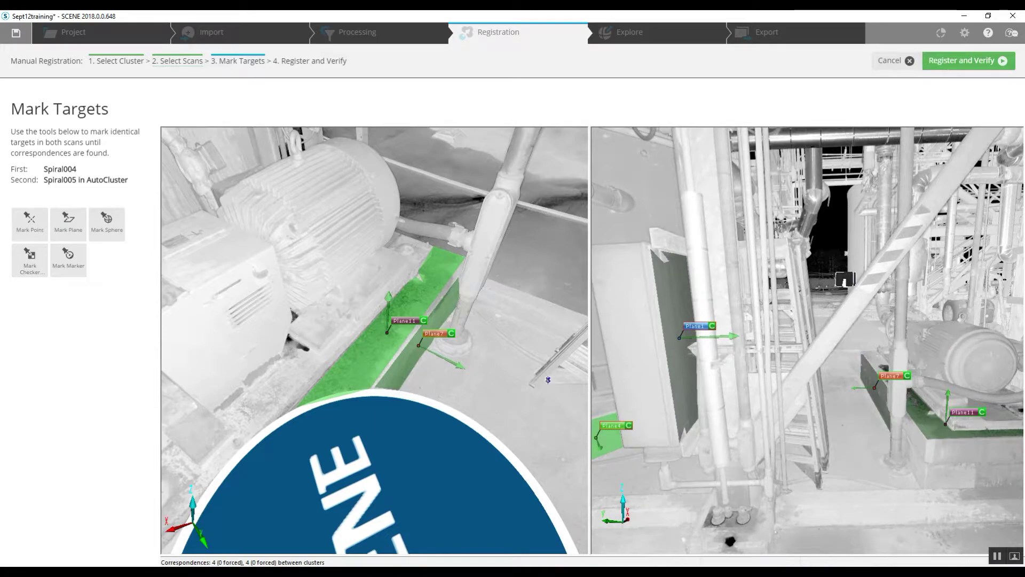
- Mark two more matching planes, along the tank base and a floor slab, in both scans
drag(449, 344, 374, 390)
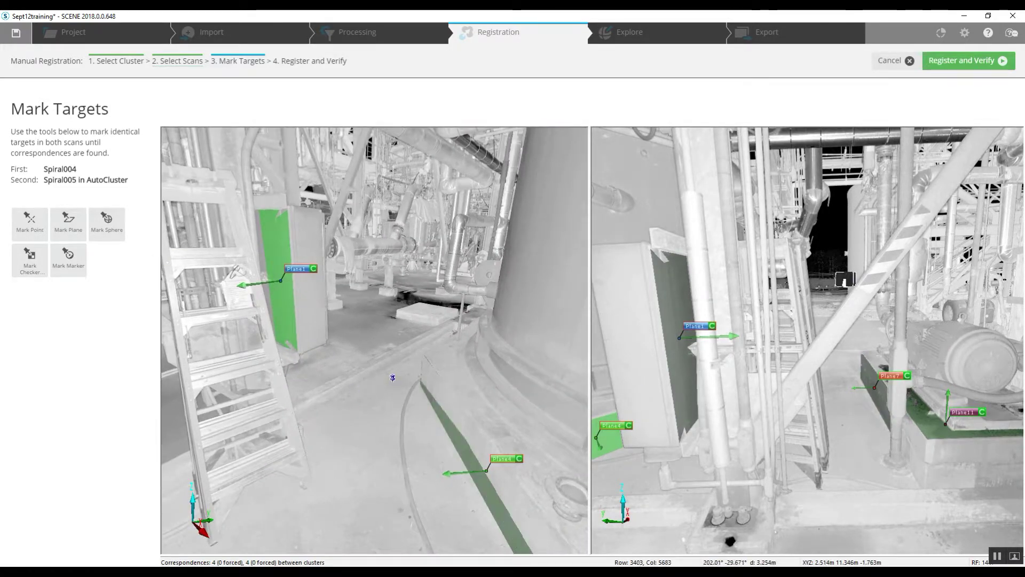
drag(721, 385, 801, 389)
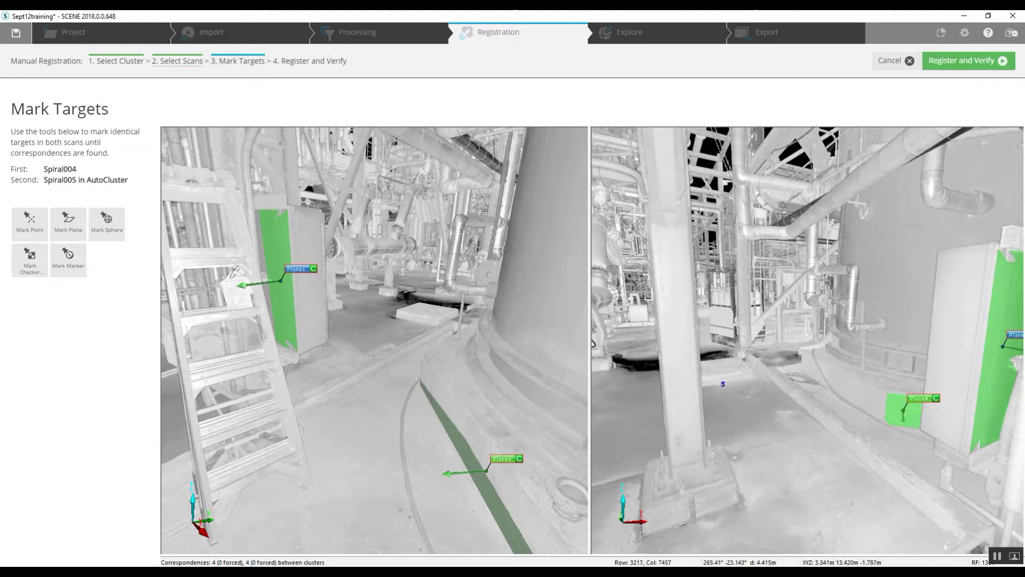
drag(481, 354, 480, 385)
drag(839, 420, 806, 421)
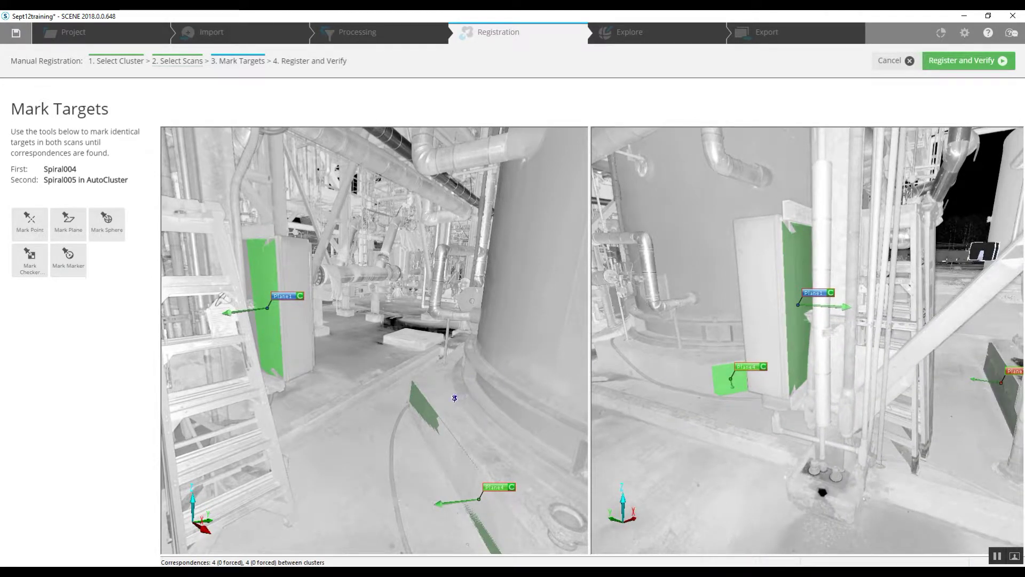
click(442, 382)
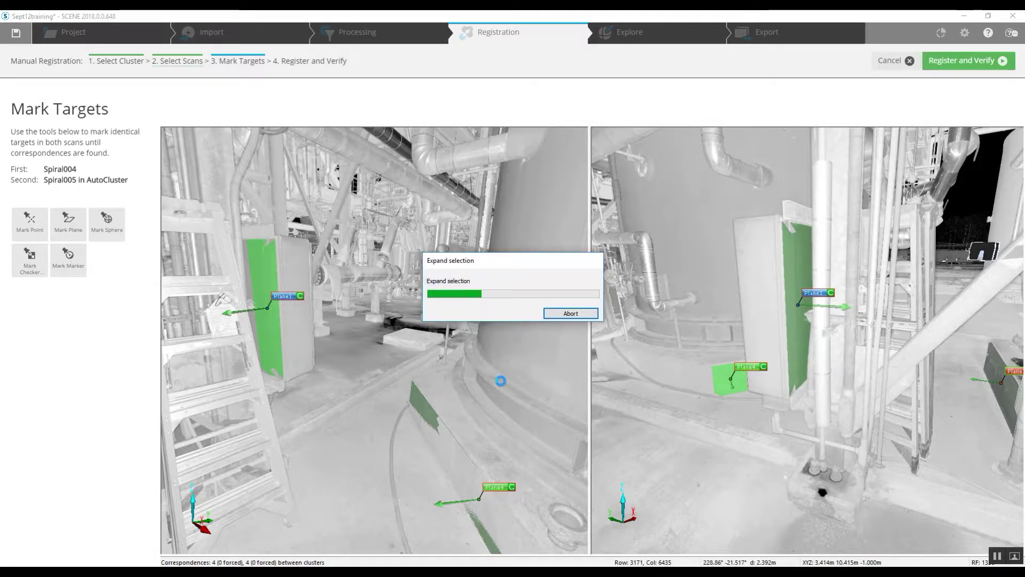
click(726, 361)
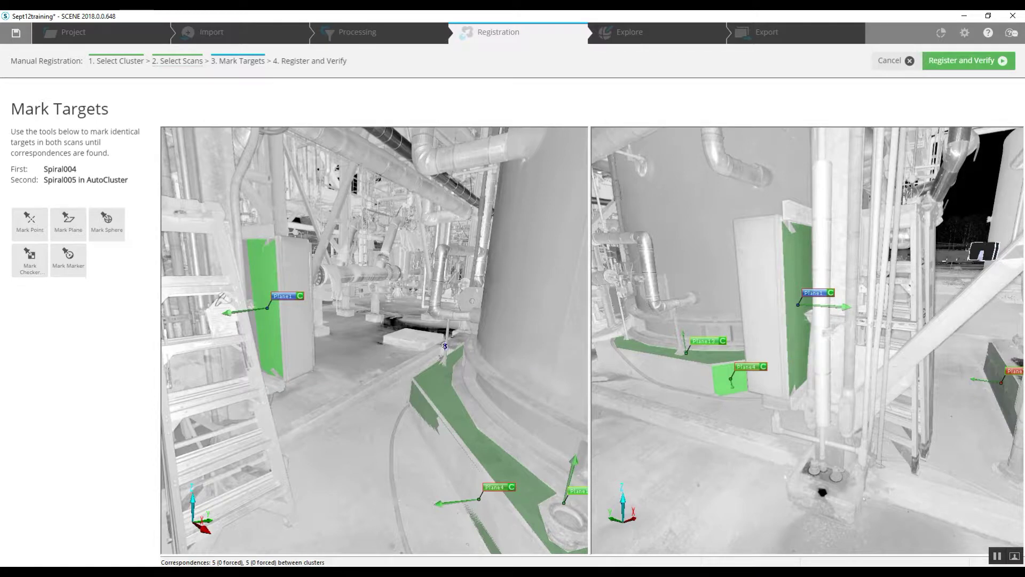
drag(769, 371, 789, 370)
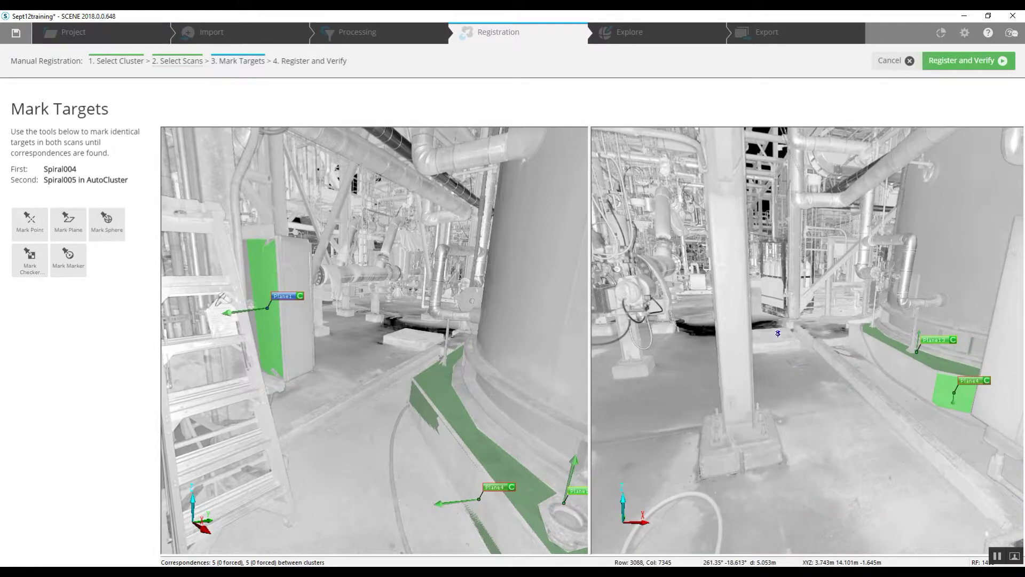
click(415, 341)
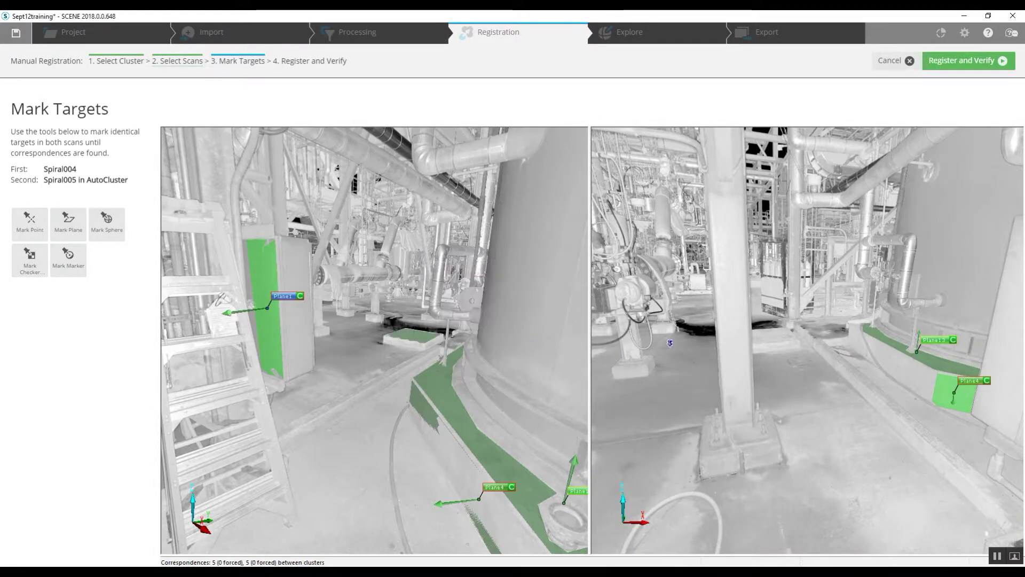
click(770, 339)
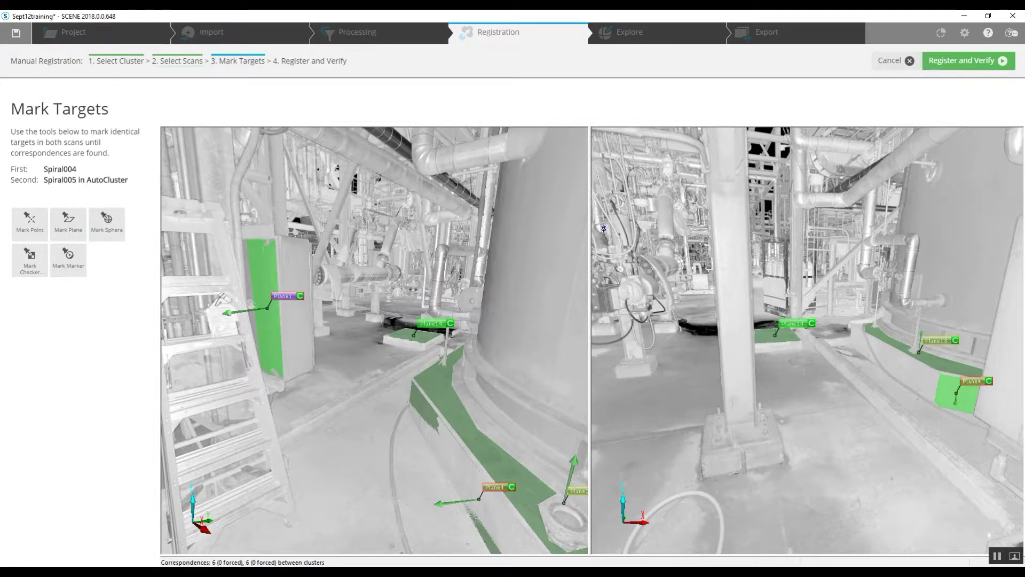
- Register using the marked planes, load all scans to inspect Spiral004's overlap, and accept the result
click(964, 62)
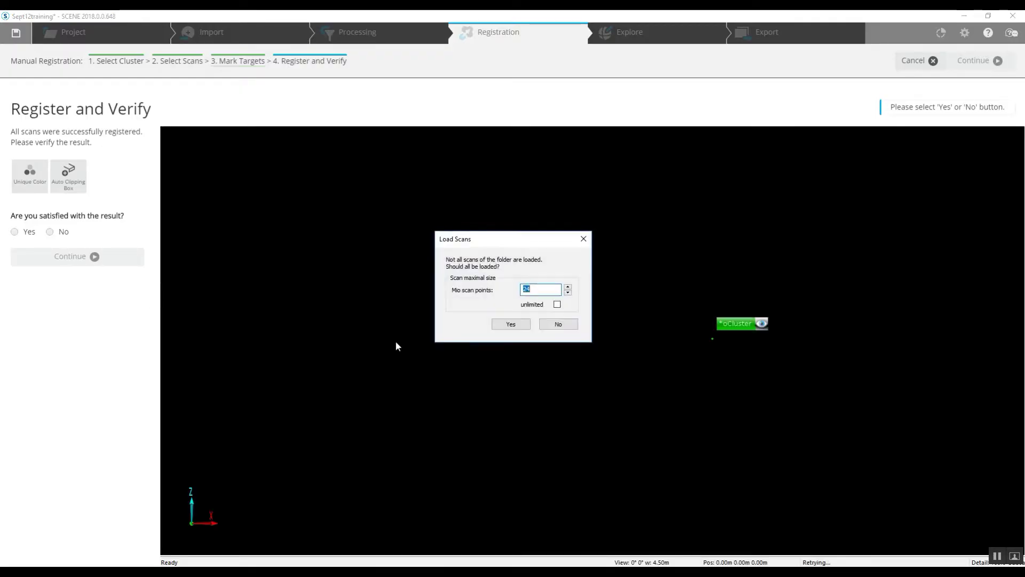
click(515, 324)
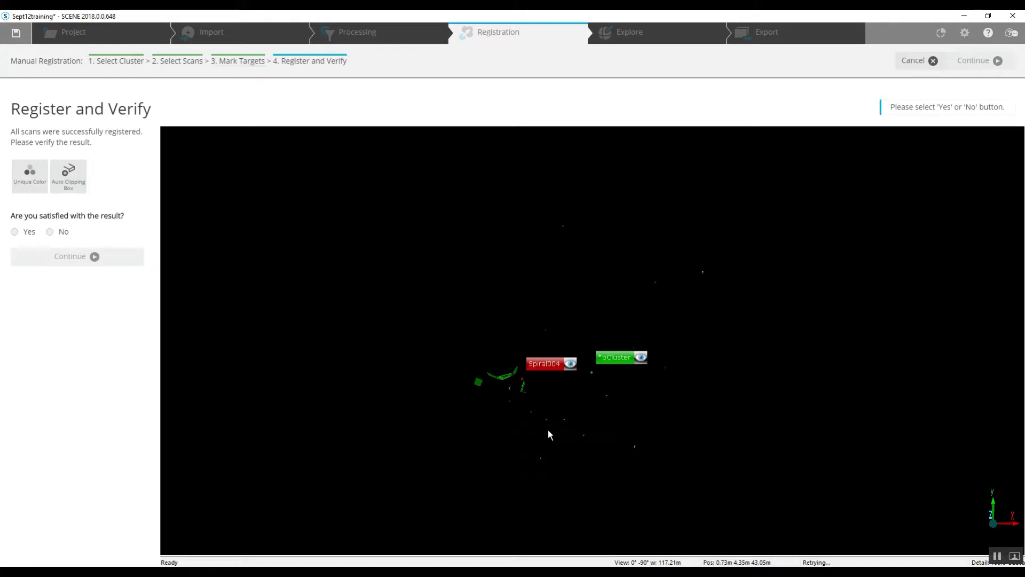
scroll(624, 342, up, 3)
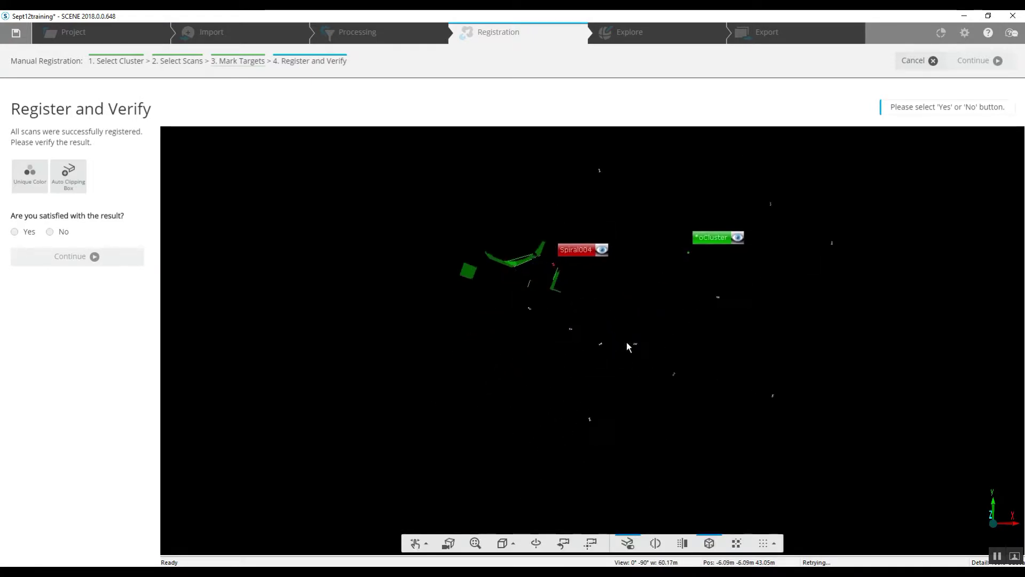
mouse_move(618, 318)
right_down()
mouse_move(610, 390)
mouse_move(652, 319)
right_up()
scroll(610, 390, up, 2)
scroll(652, 319, down, 3)
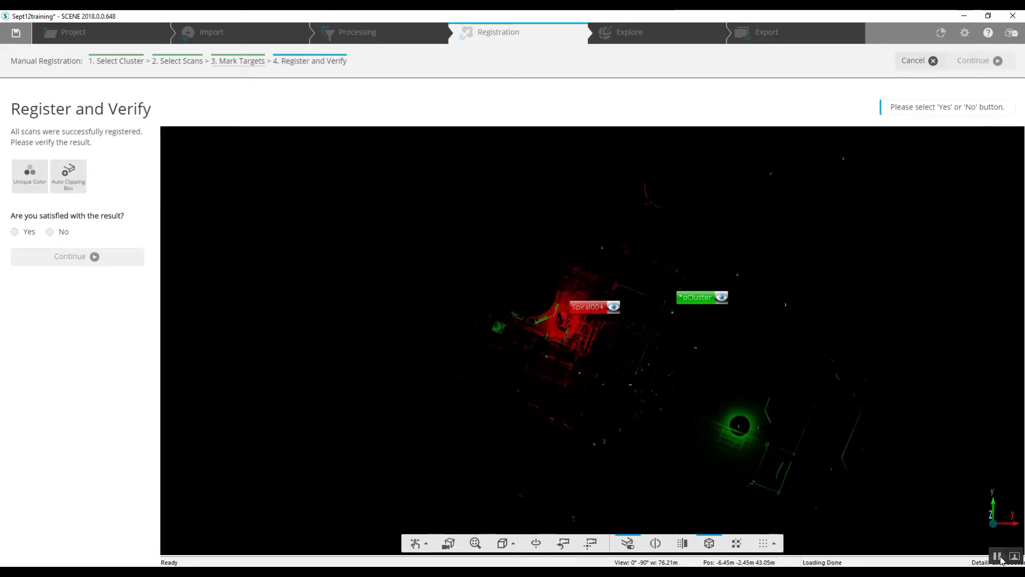
scroll(675, 380, down, 2)
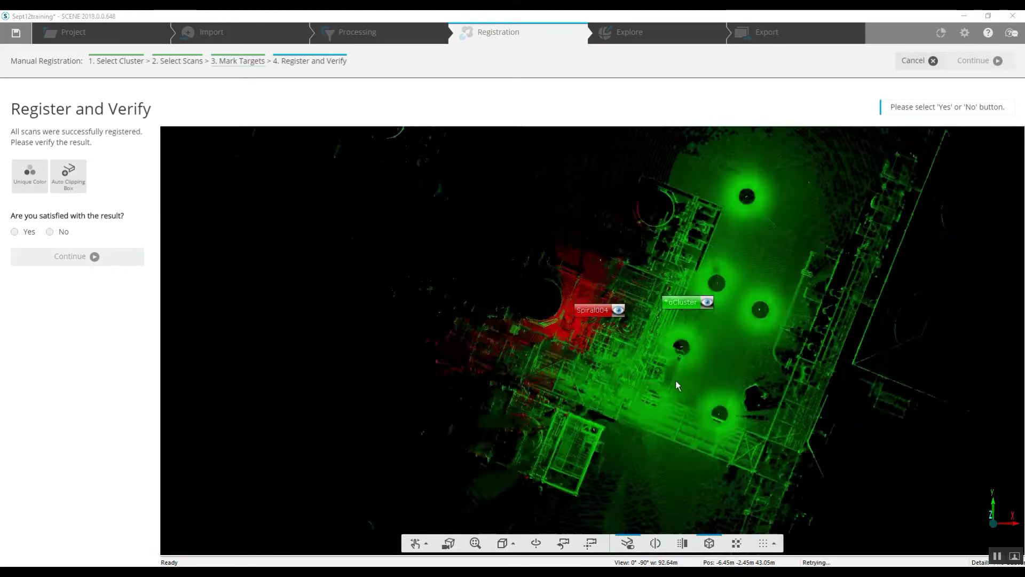
scroll(676, 385, up, 1)
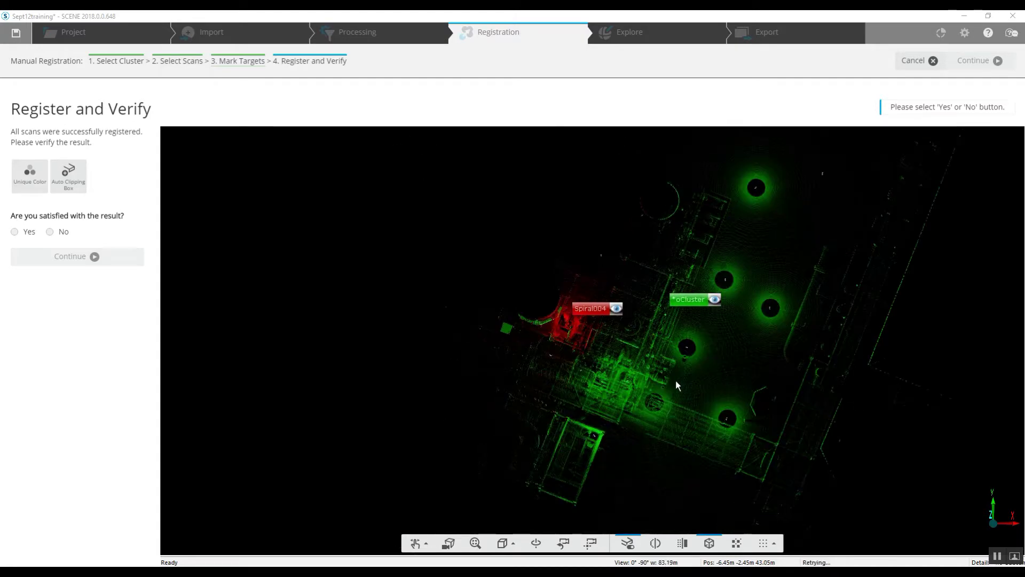
scroll(676, 380, up, 4)
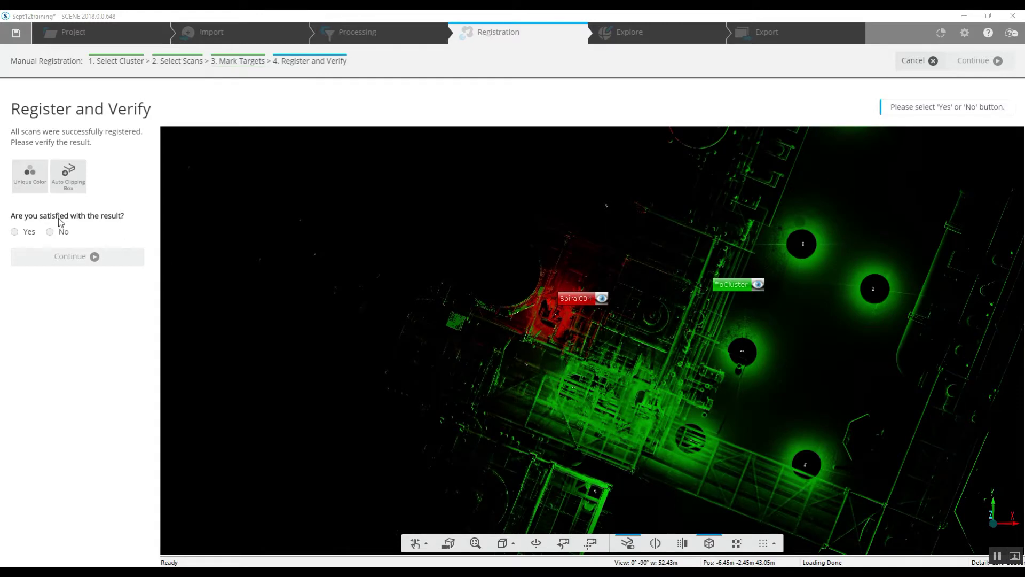
click(24, 232)
click(59, 256)
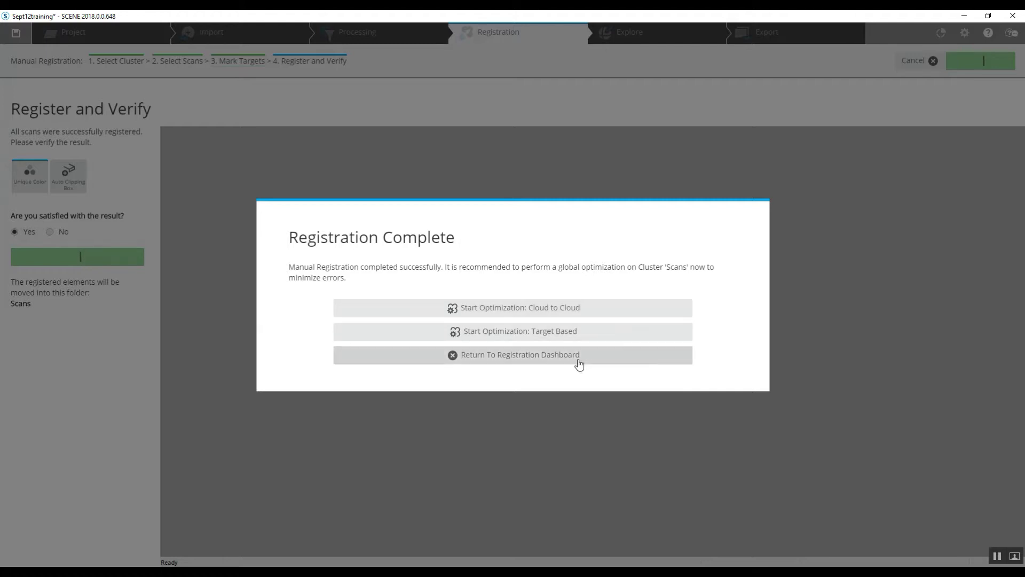
- Run Cloud to Cloud optimization and load all scans to verify it
click(546, 309)
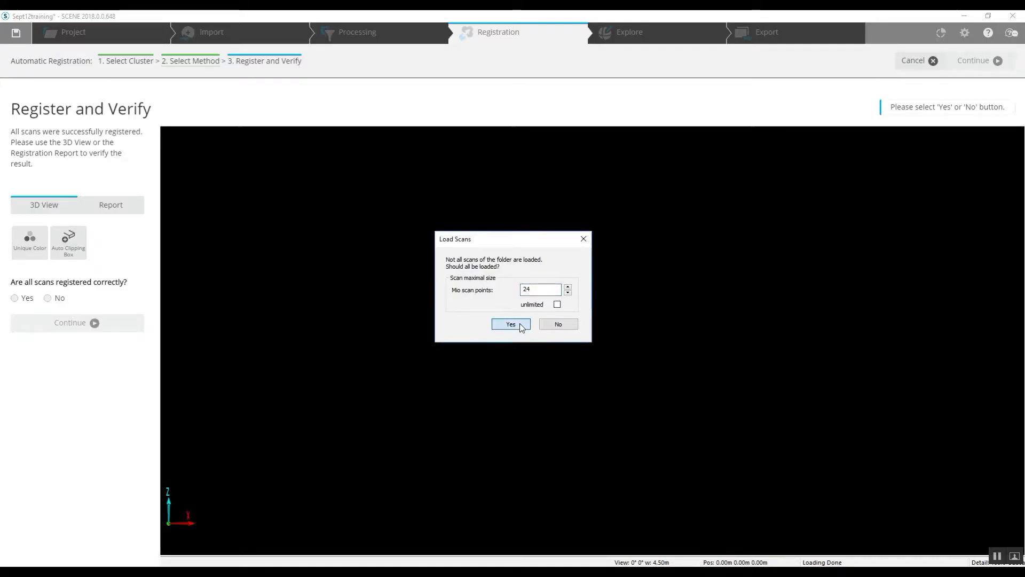
click(519, 323)
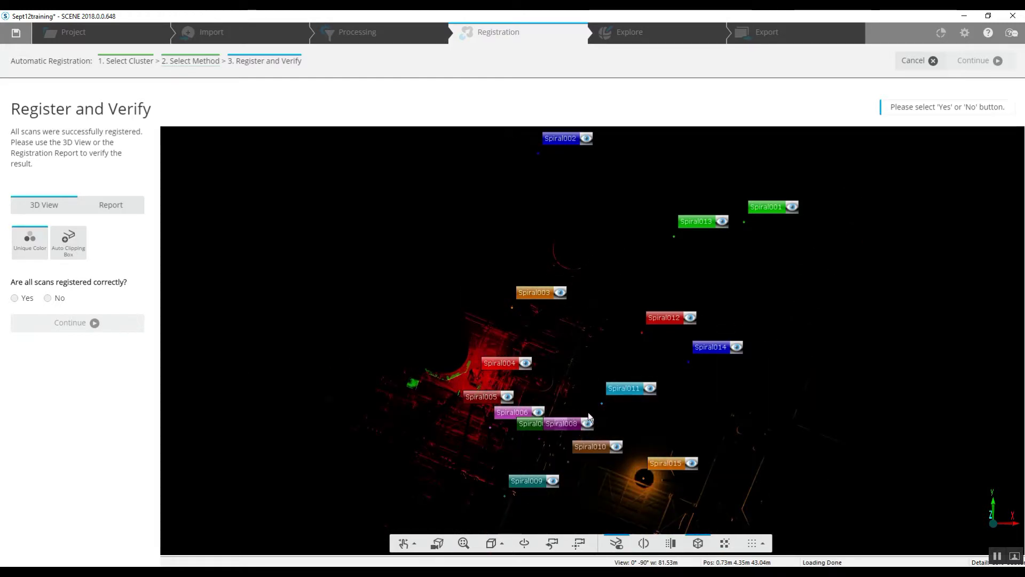
- Confirm all scans registered correctly and finish the registration
click(14, 297)
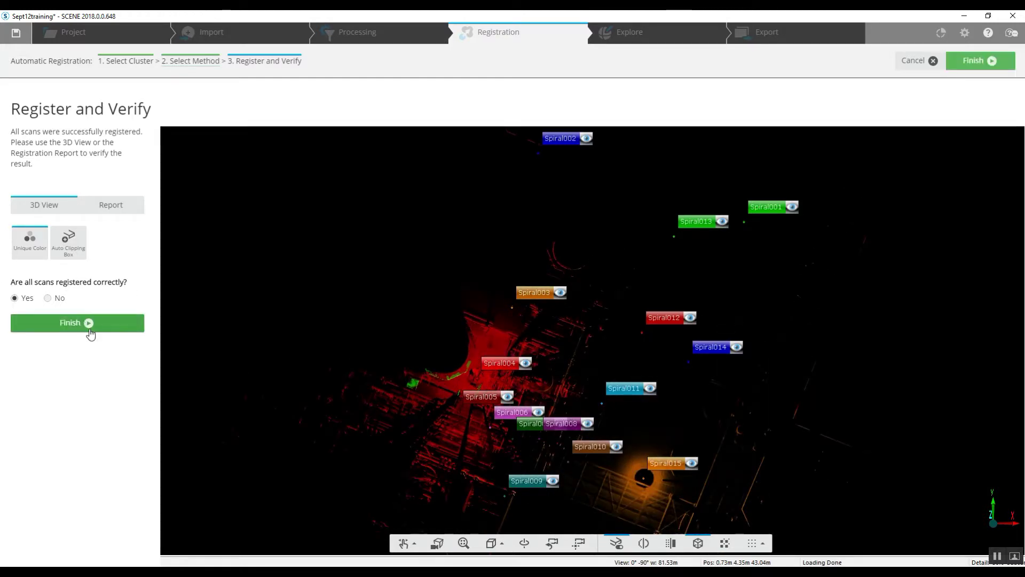
click(96, 331)
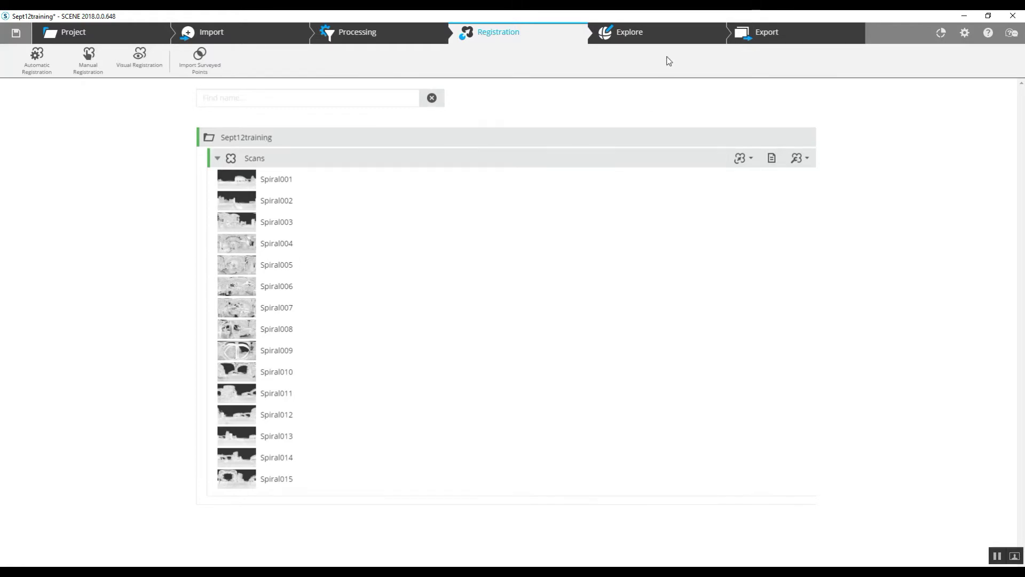
- Switch to Explore and close the Sept12training 3D view, leaving the 15-scan tree
click(630, 32)
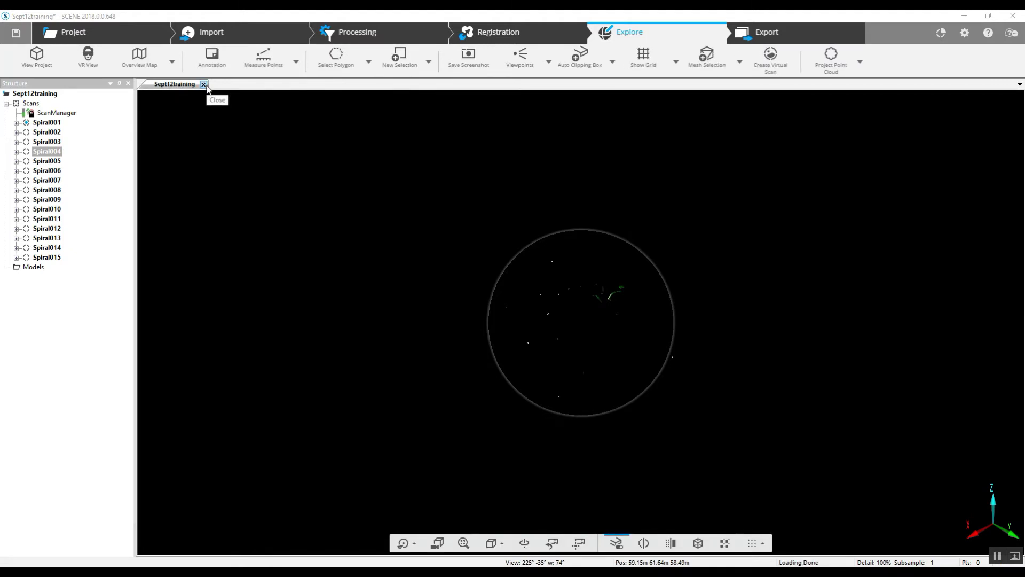
click(204, 84)
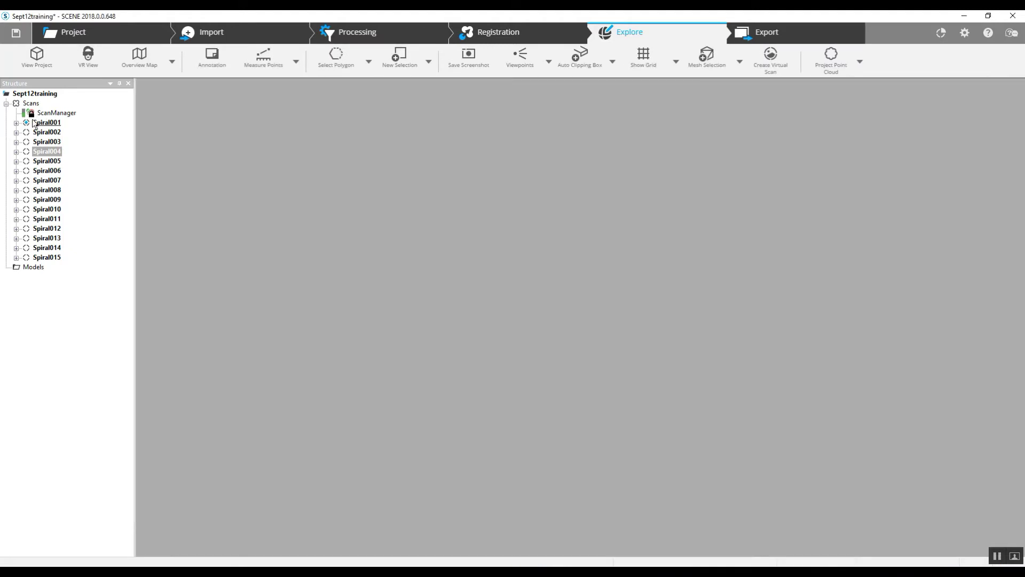
- Open the ScanManager properties from the Scans structure and center the window
right_click(31, 104)
click(68, 306)
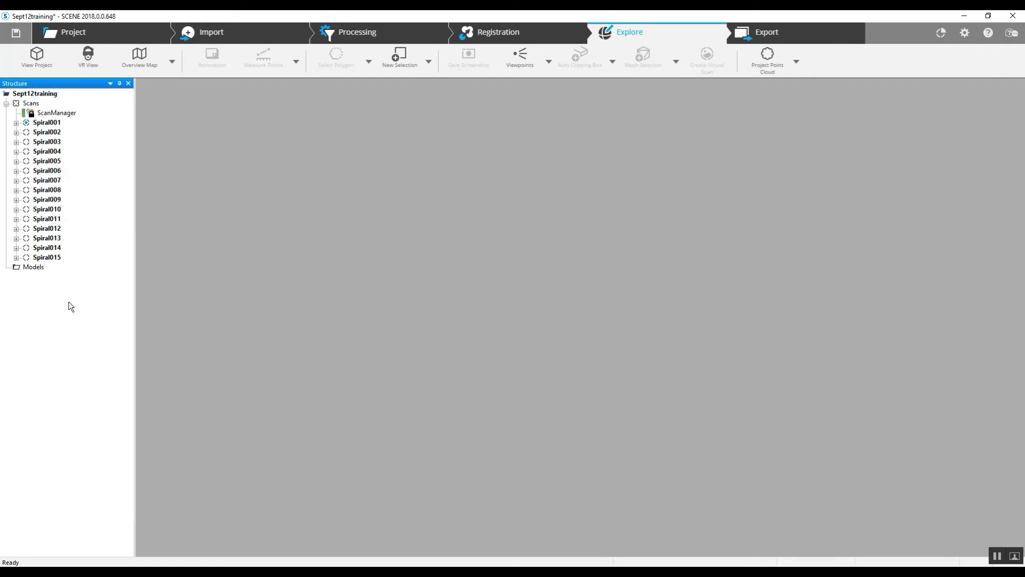
double_click(56, 112)
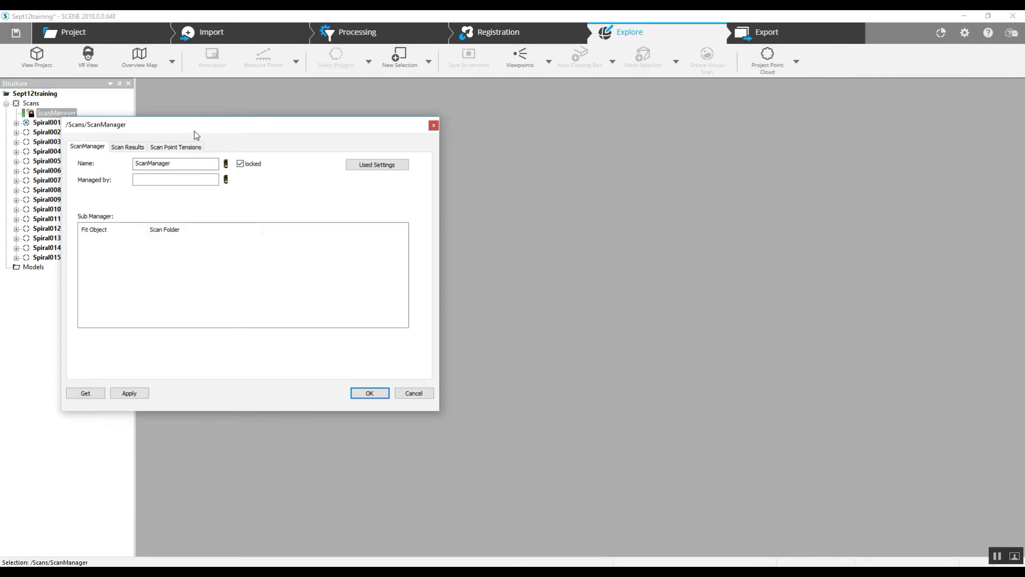
drag(195, 133, 525, 133)
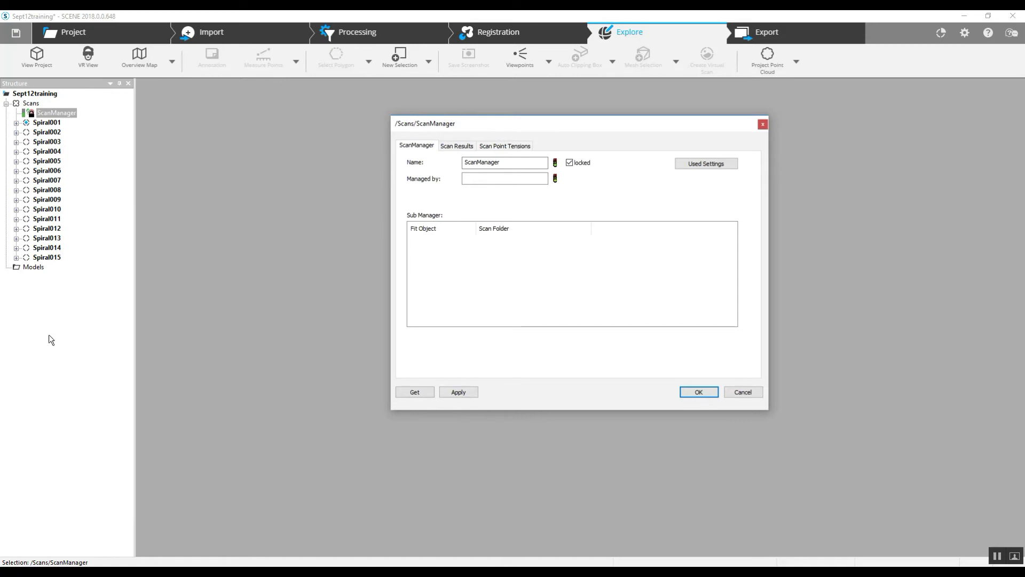
- Review scan point tensions (1.6569 mm mean, 71.6% under 4 mm), then close ScanManager
click(463, 148)
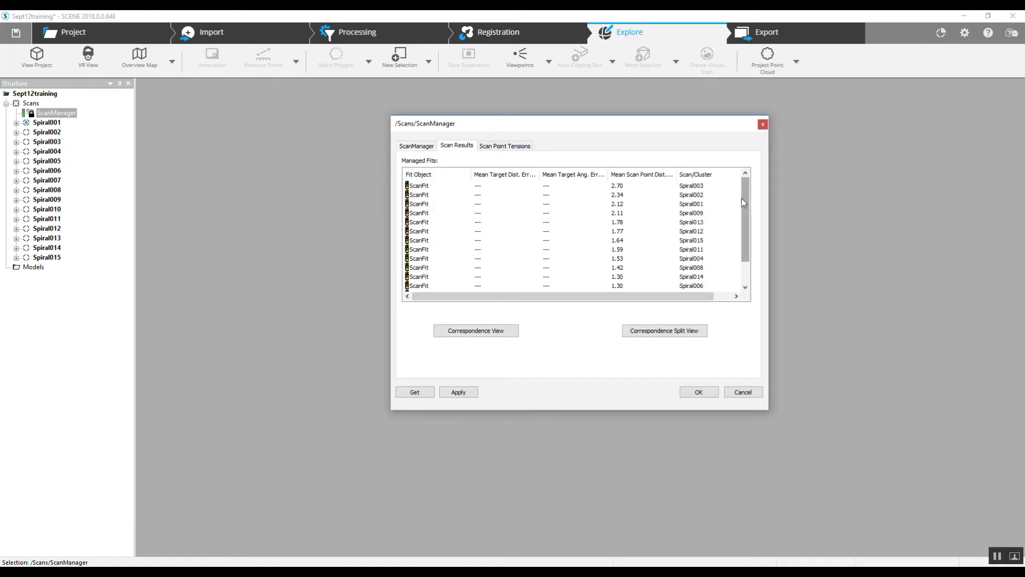
drag(745, 208, 747, 231)
click(509, 146)
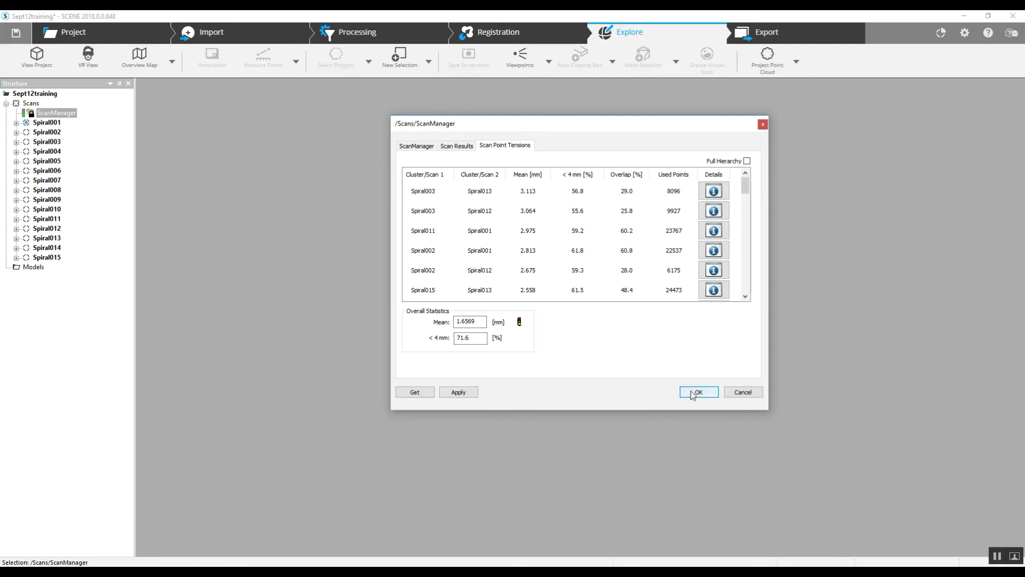
click(693, 392)
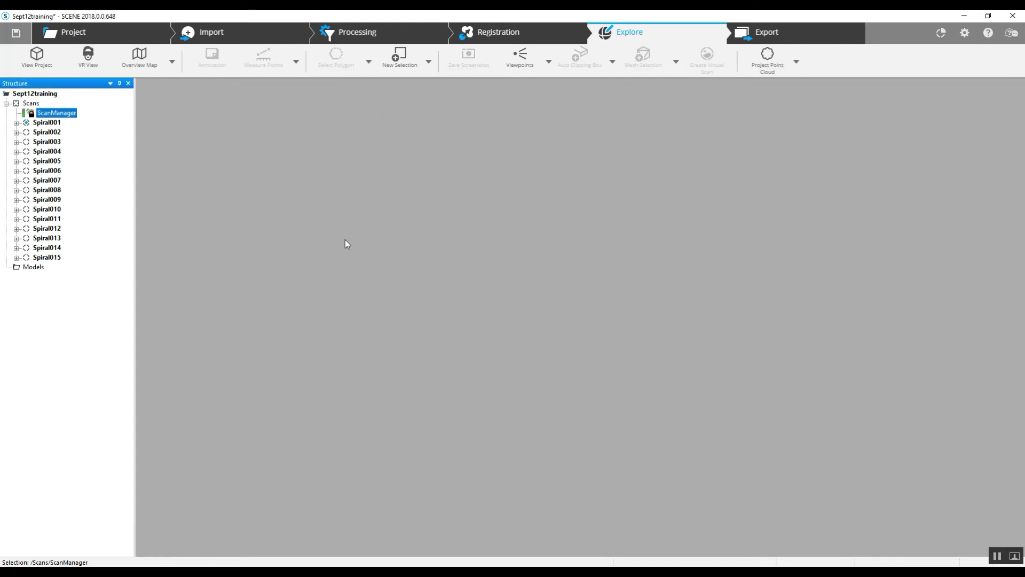